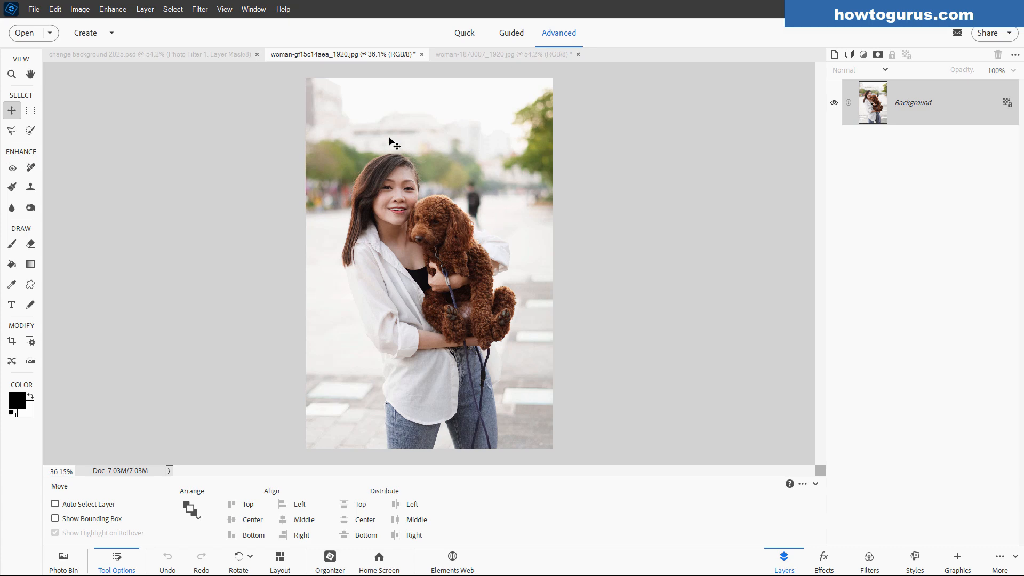
View the landscape photo and the finished composite, and close change background 2025.psd.
left_click(514, 55)
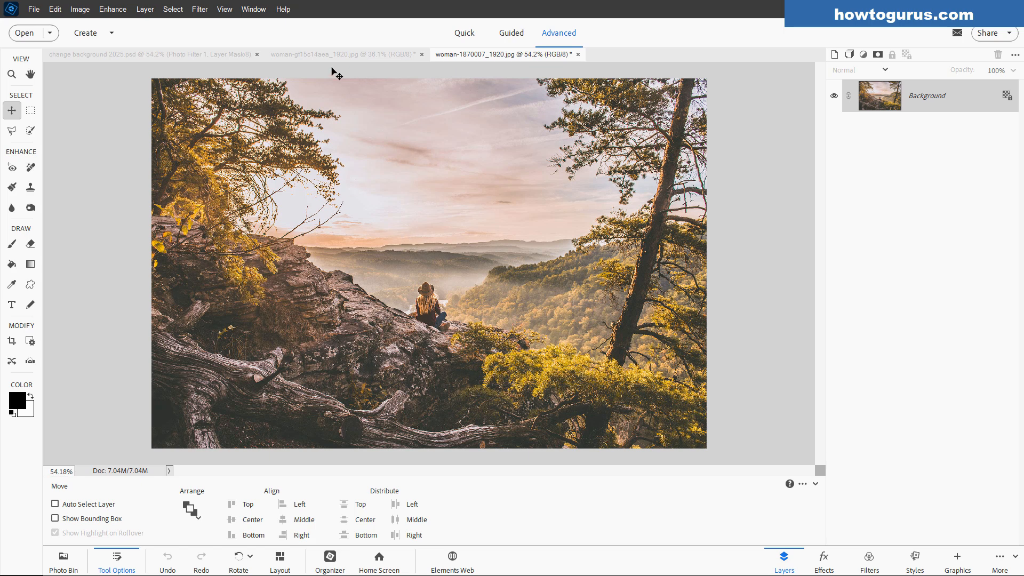
left_click(143, 55)
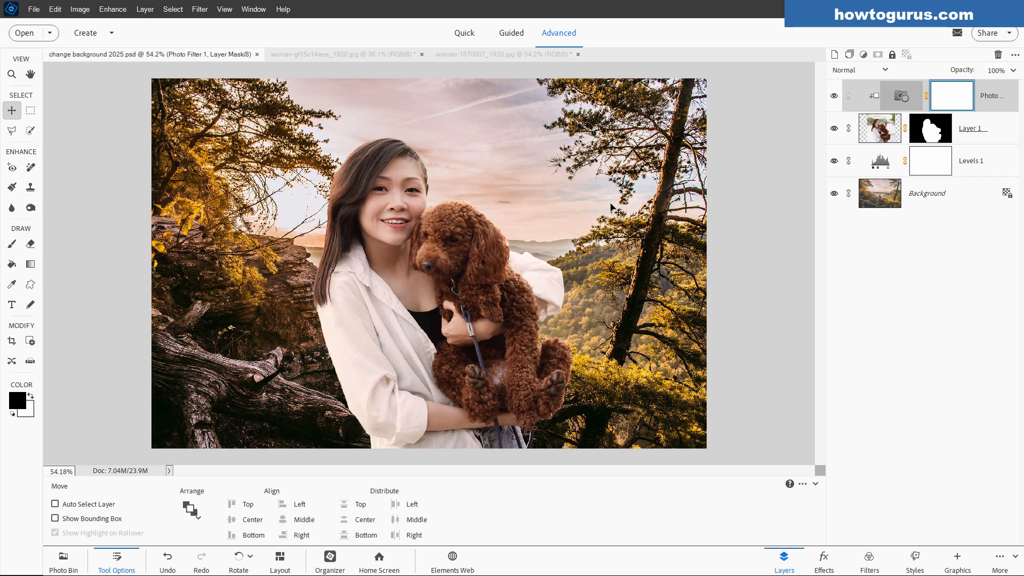
left_click(257, 54)
left_click(171, 51)
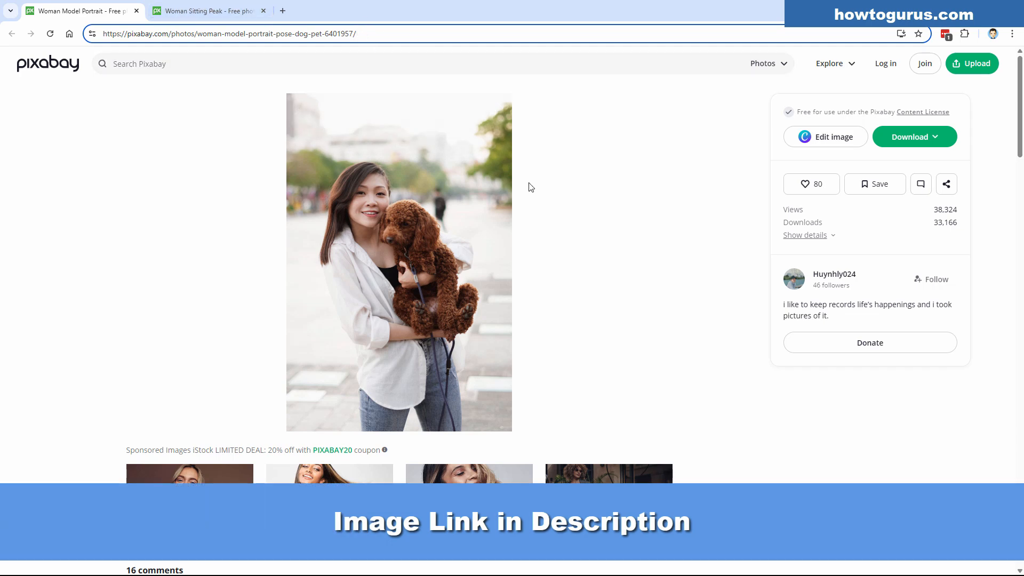
Download the woman-with-dog portrait from Pixabay as a 1280×1920 JPG.
left_click(910, 139)
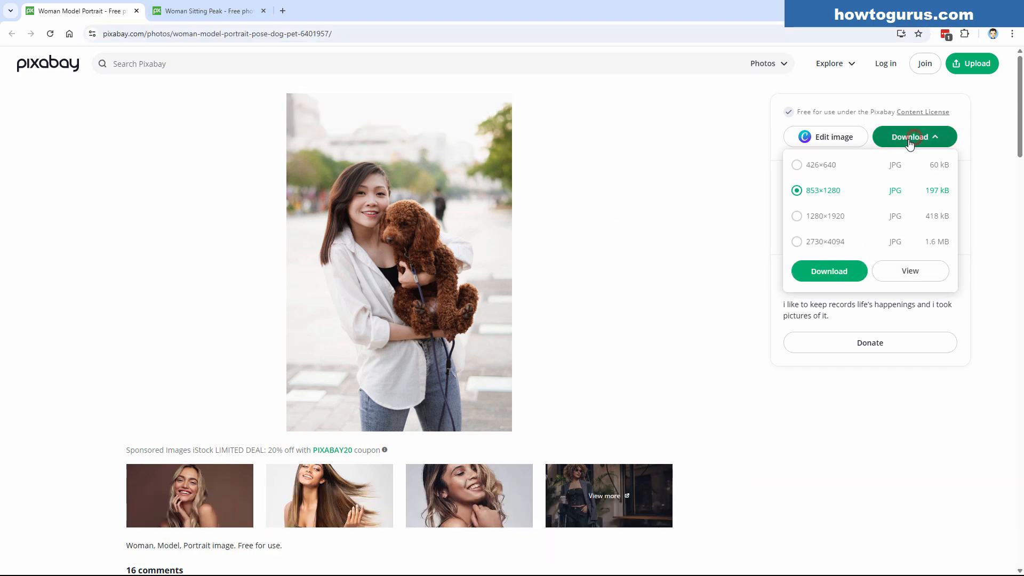
left_click(825, 219)
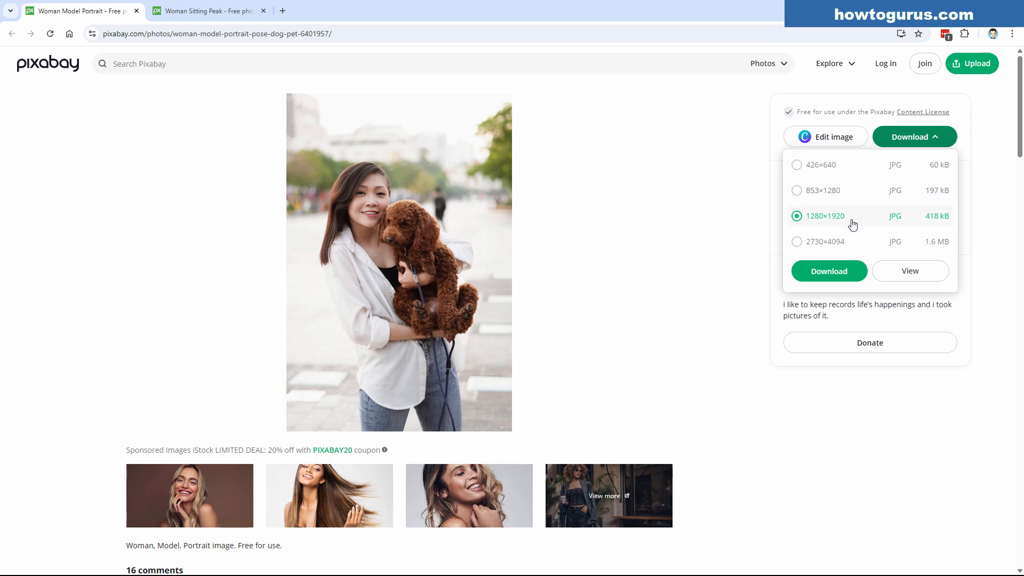
left_click(838, 276)
Choose the 1920×1281 JPG download size for the Woman Sitting Peak landscape photo on Pixabay.
left_click(267, 15)
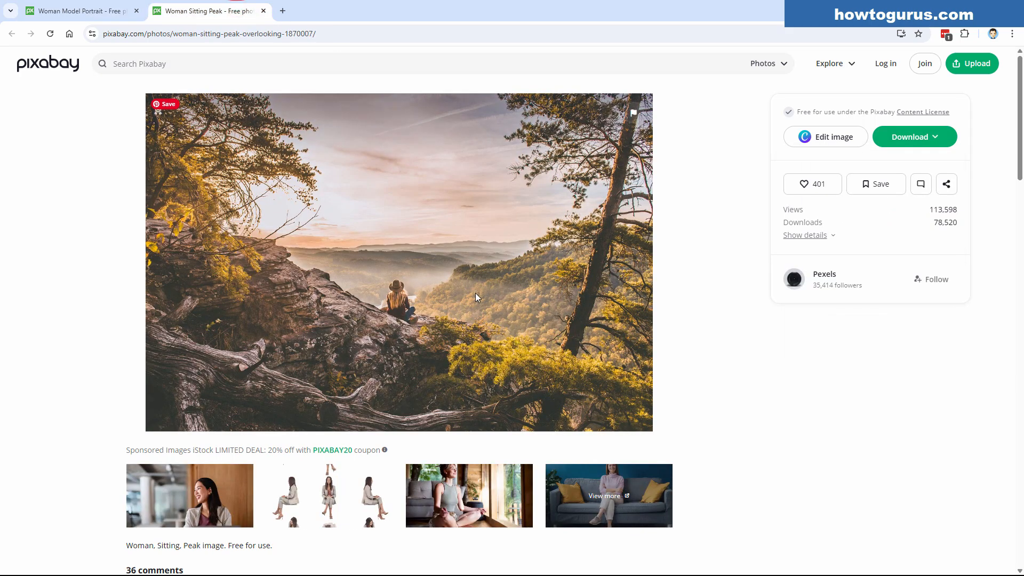
left_click(368, 34)
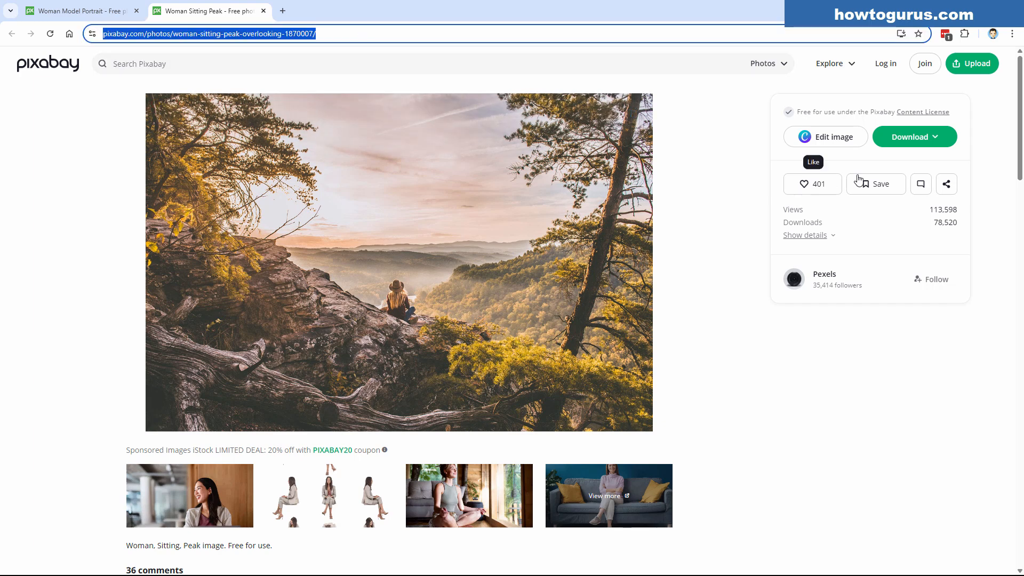
left_click(902, 140)
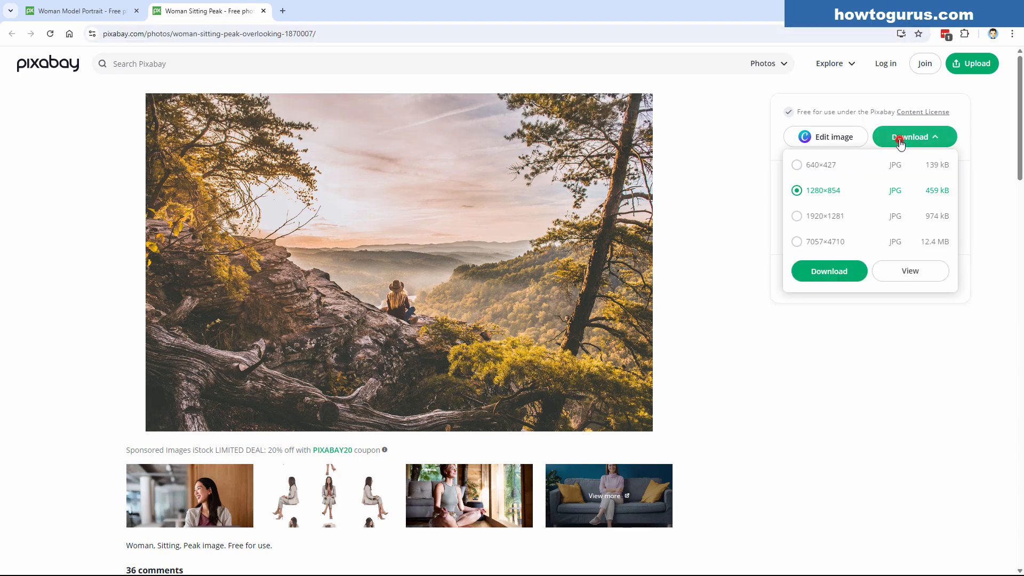
left_click(804, 222)
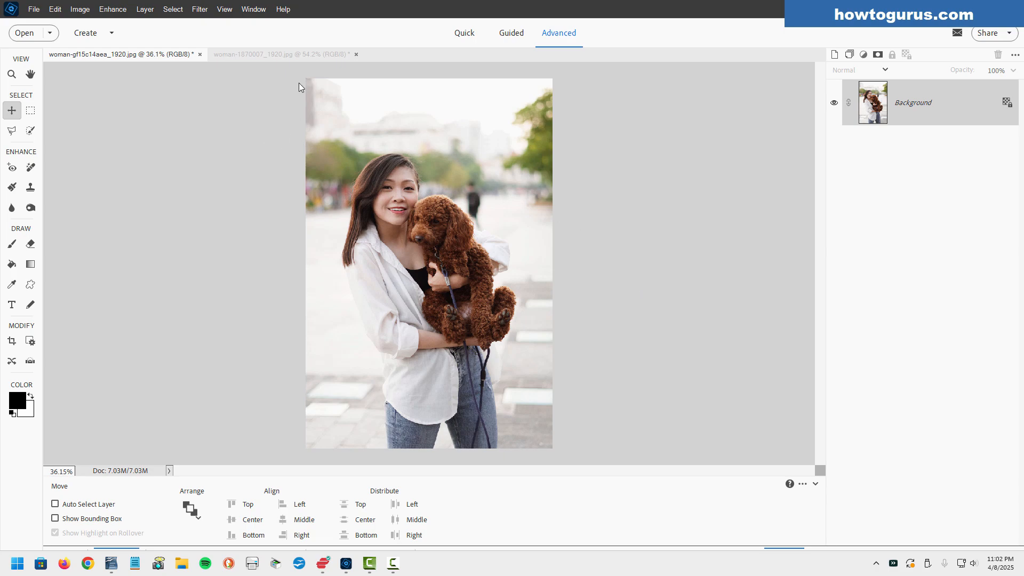
Switch to Photoshop Elements and look over the woman-with-dog and landscape photos, ending on the woman-with-dog photo.
left_click(291, 53)
left_click(162, 54)
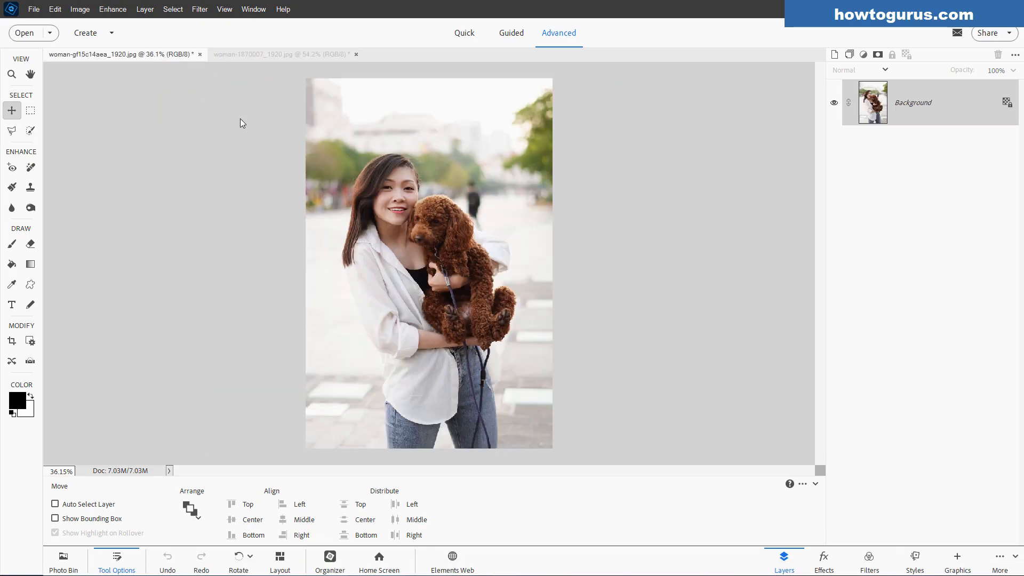
left_click(273, 51)
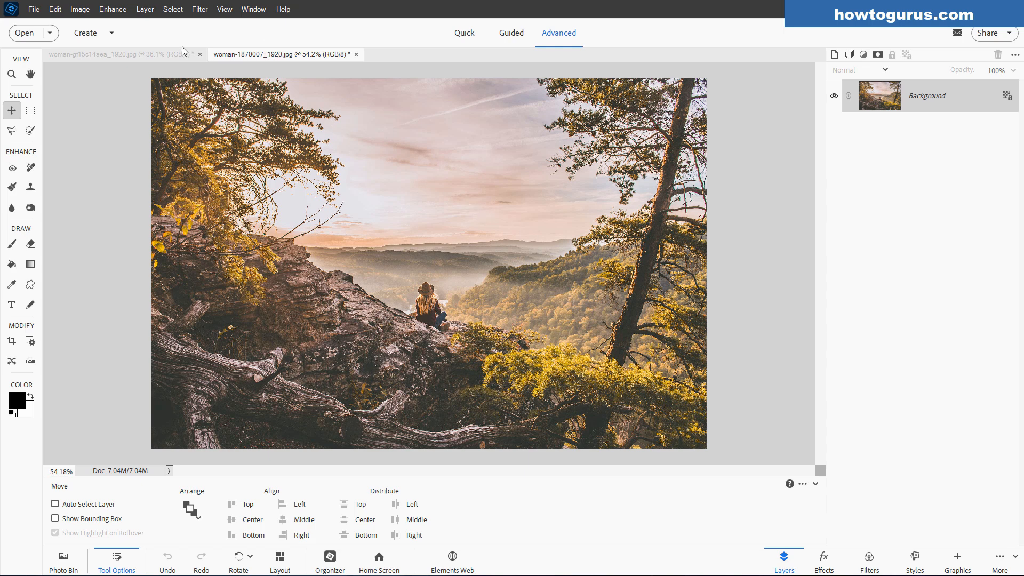
left_click(160, 55)
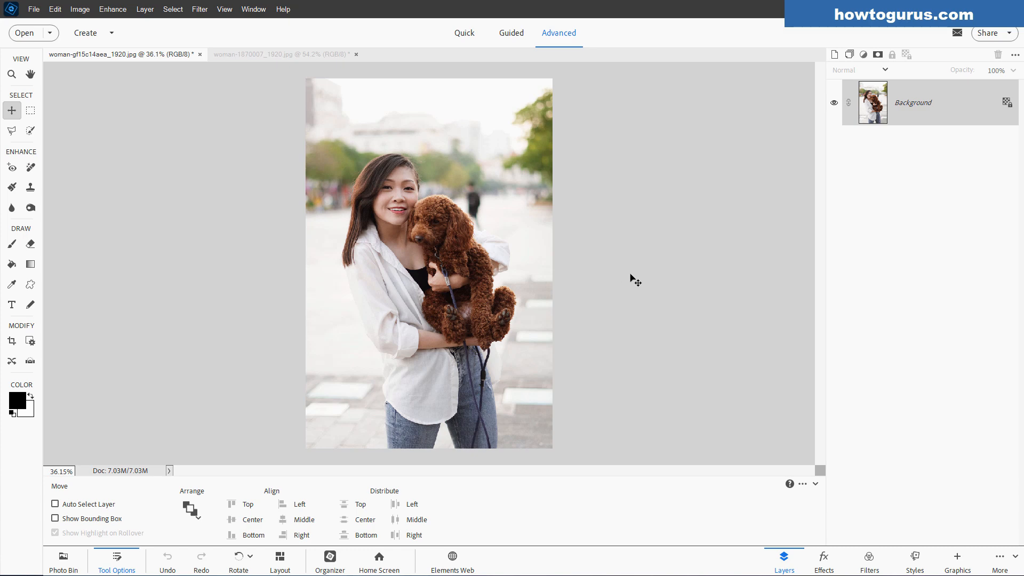
left_click(173, 9)
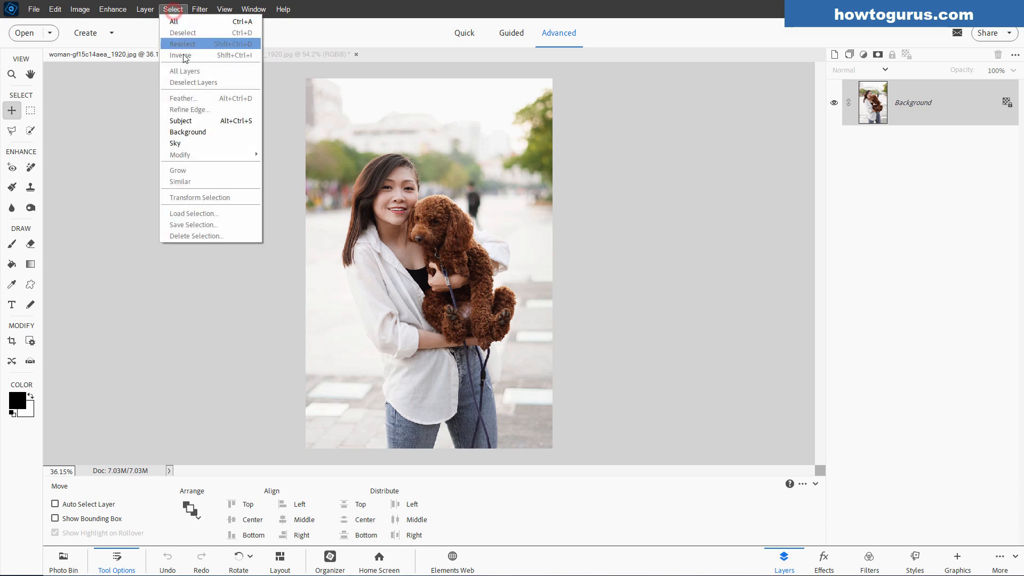
left_click(180, 121)
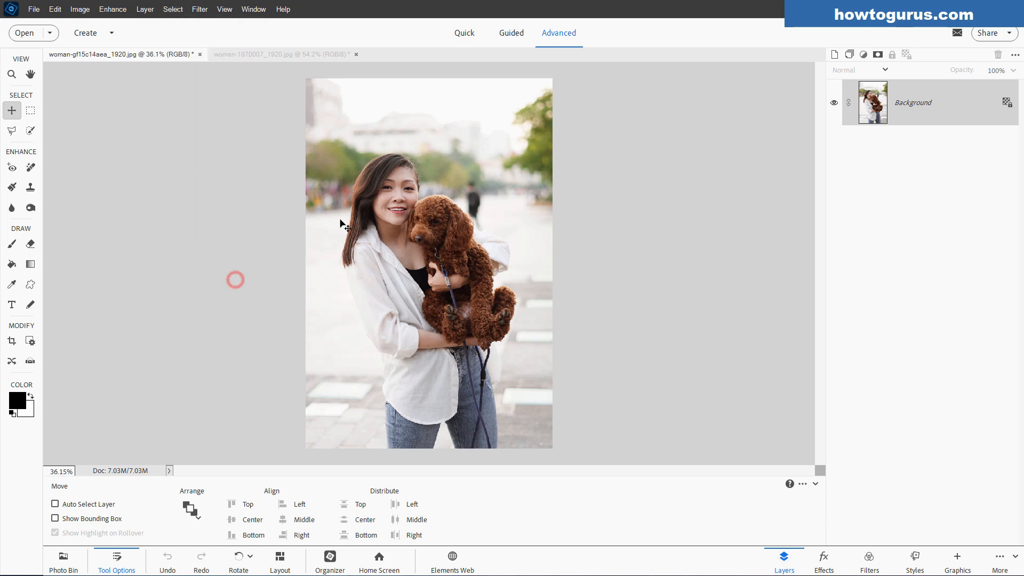
left_click(12, 130)
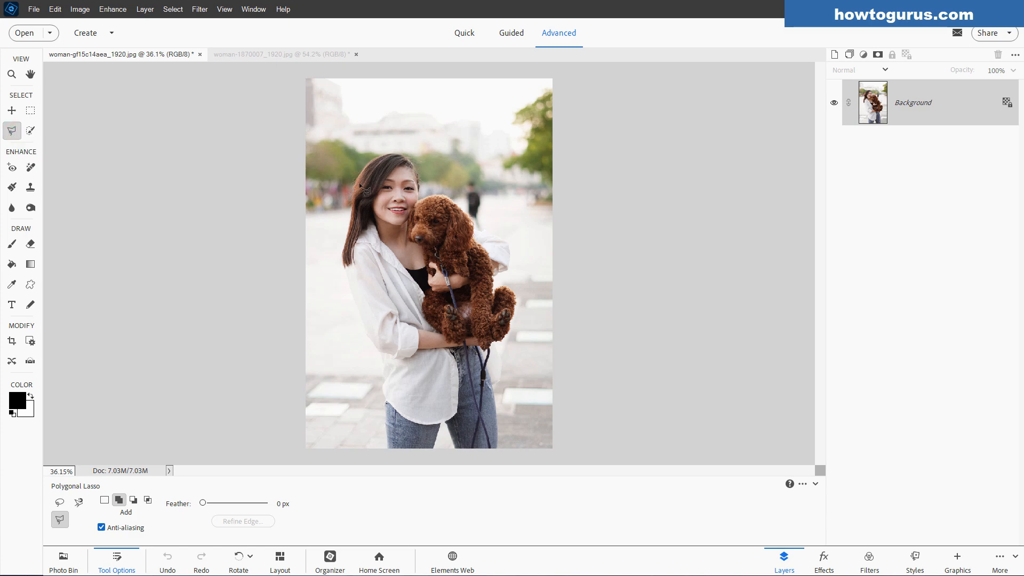
left_click(32, 132)
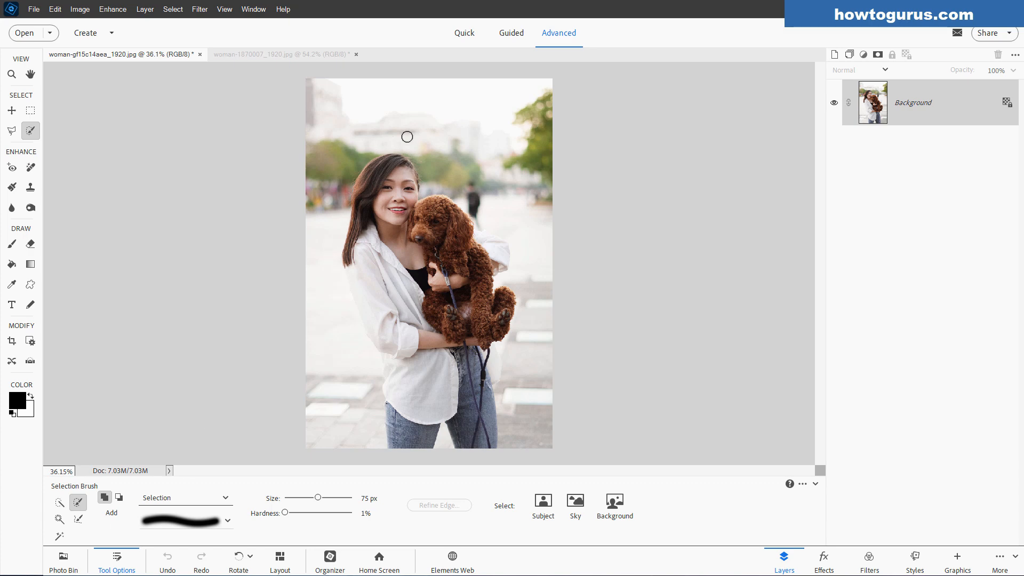
left_click(12, 111)
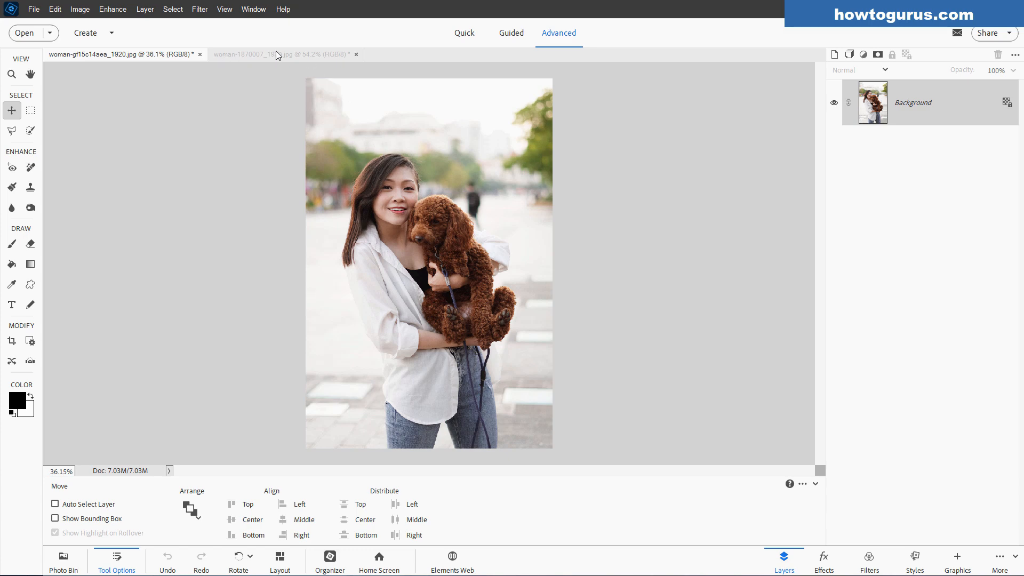
Detach the woman-with-dog photo into a floating window and keep Allow Floating Documents in Advanced Mode enabled in the General preferences.
left_click_drag(151, 59, 586, 139)
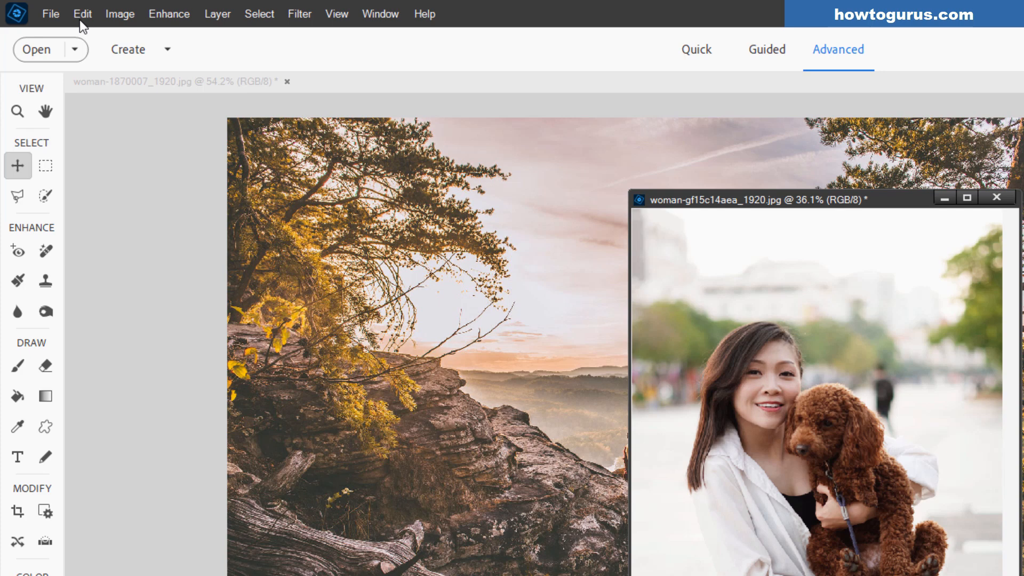
left_click(79, 15)
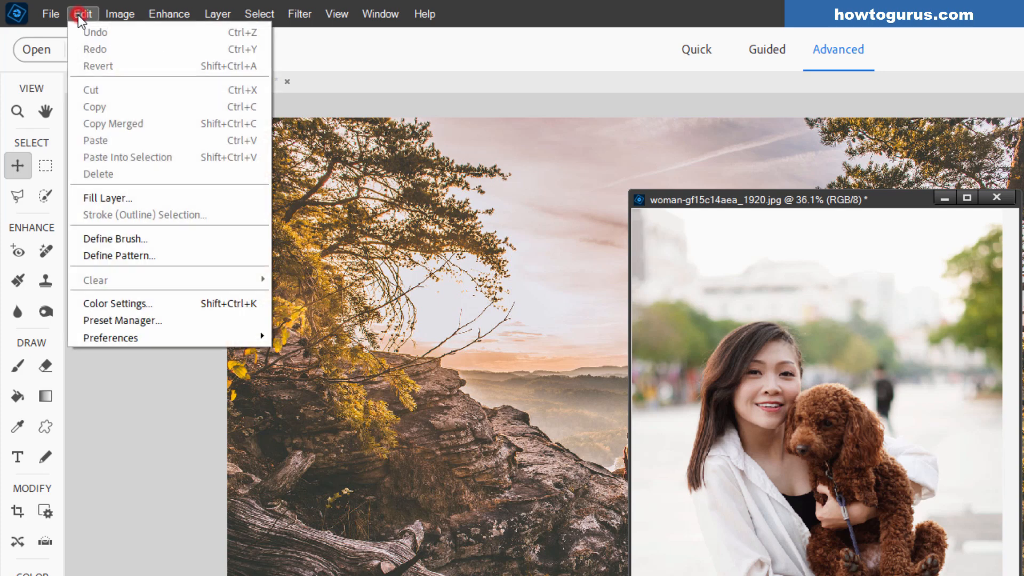
left_click(143, 337)
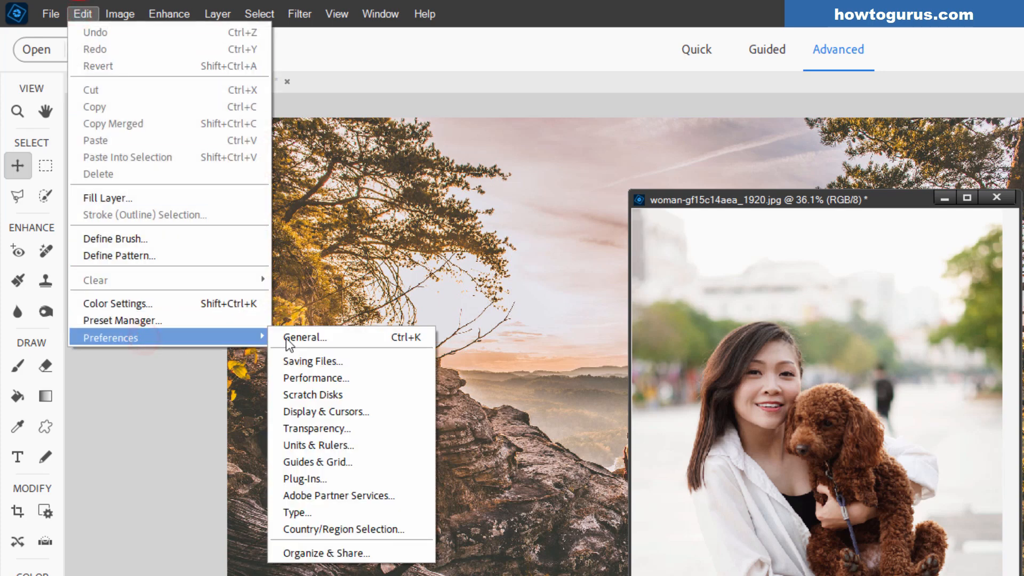
left_click(331, 338)
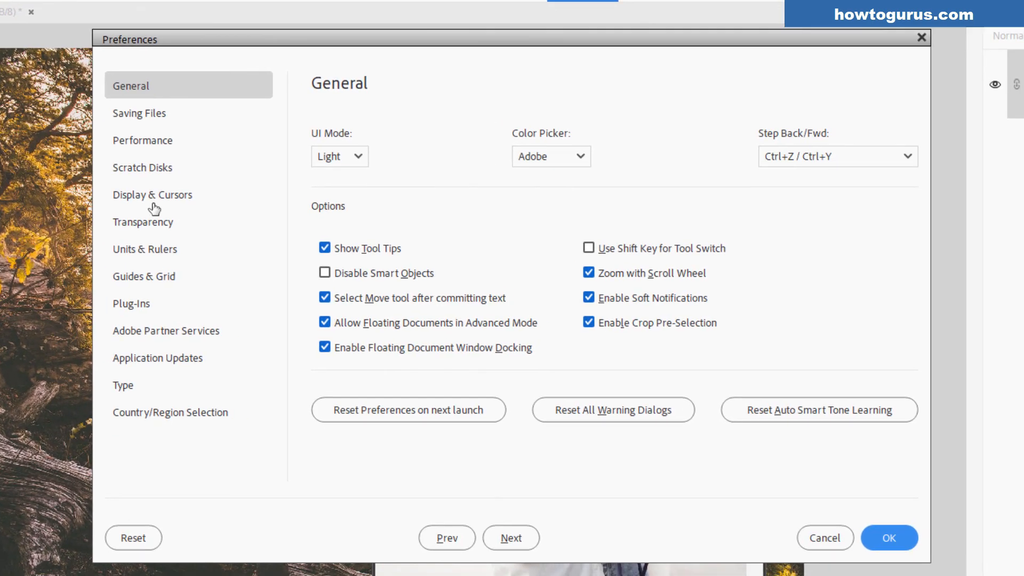
left_click(324, 323)
left_click(325, 322)
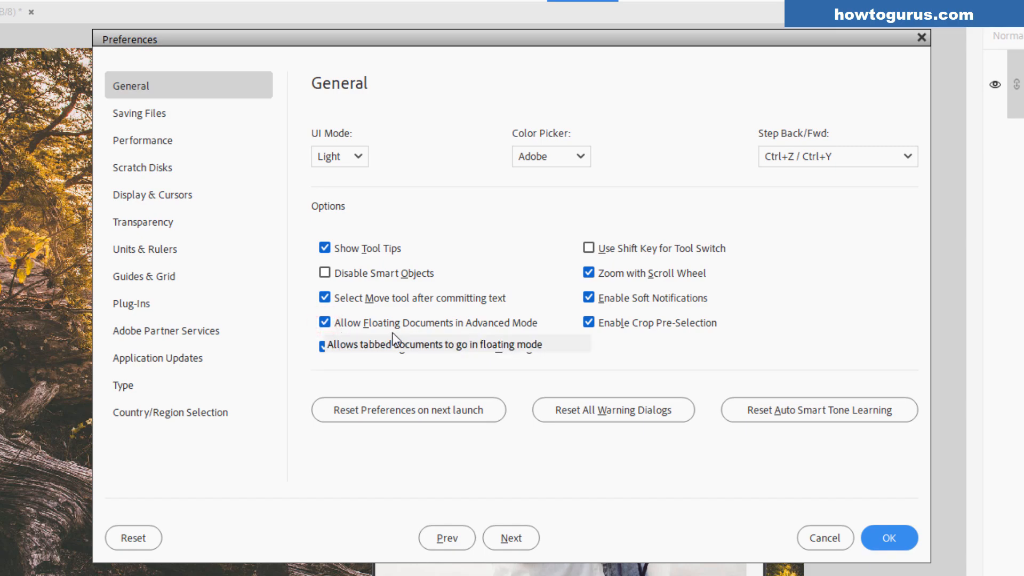
left_click(888, 536)
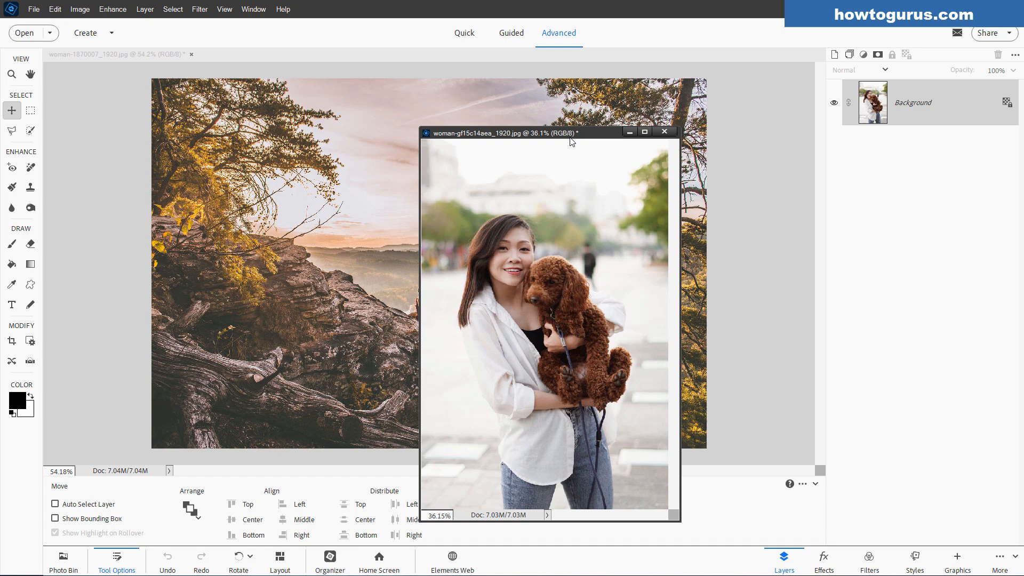
Redock and refloat the woman-with-dog photo, and copy its Background layer into the landscape document.
left_click_drag(578, 132, 426, 58)
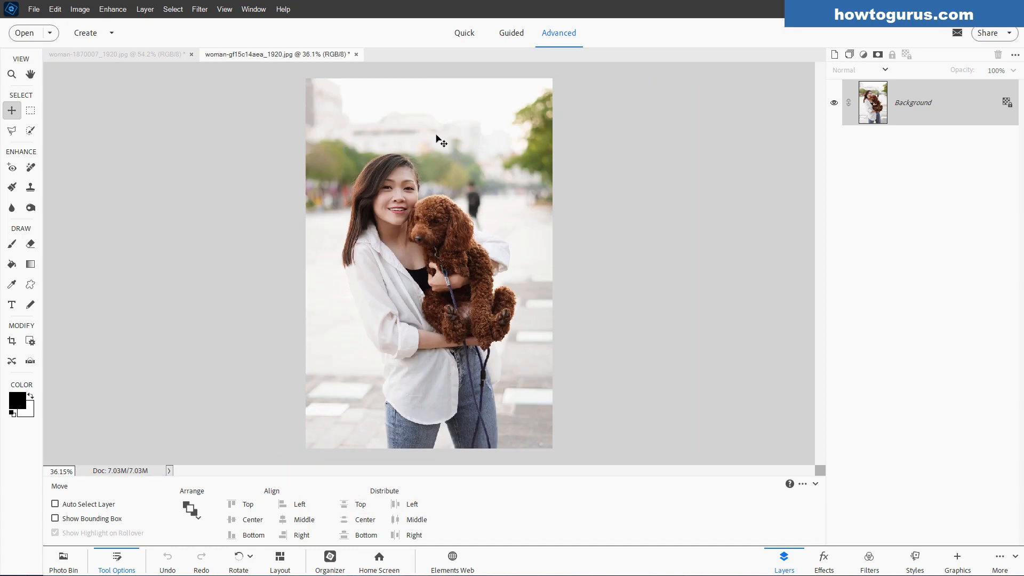
left_click_drag(298, 60, 625, 175)
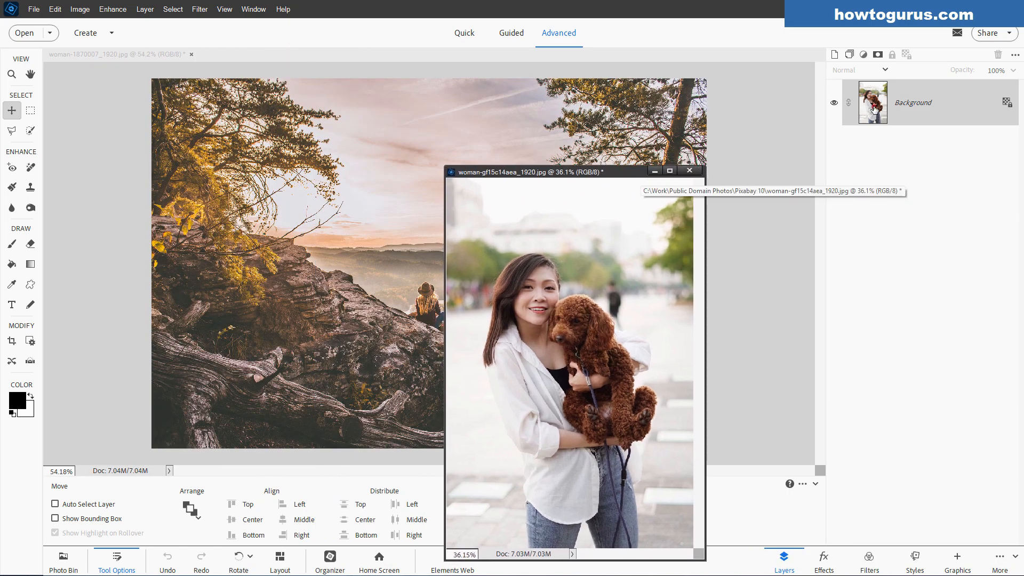
left_click_drag(873, 108, 398, 214)
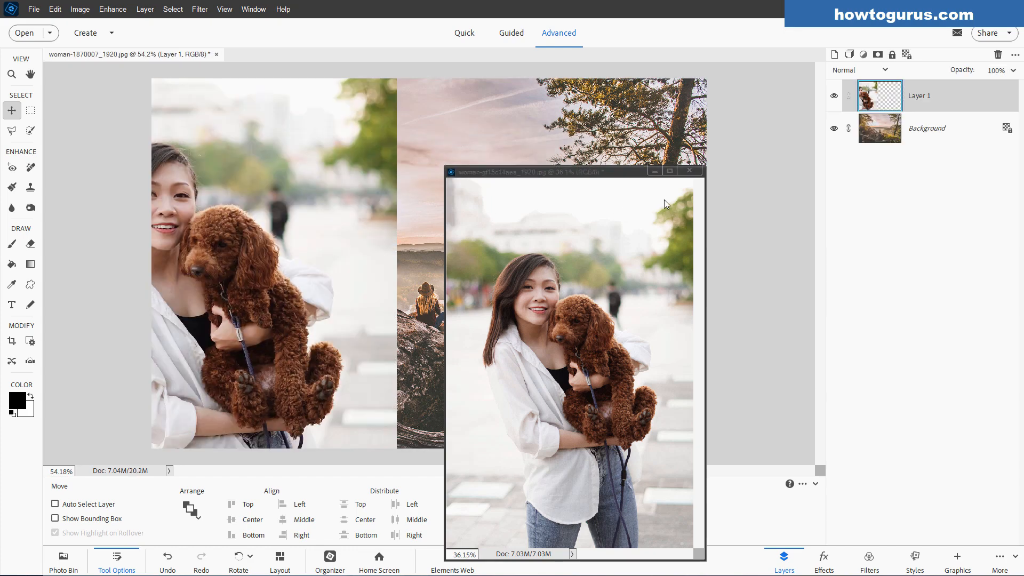
Close the floating woman-with-dog photo and move the copied layer to the middle of the landscape, showing her whole head.
left_click(689, 172)
left_click_drag(309, 154, 572, 301)
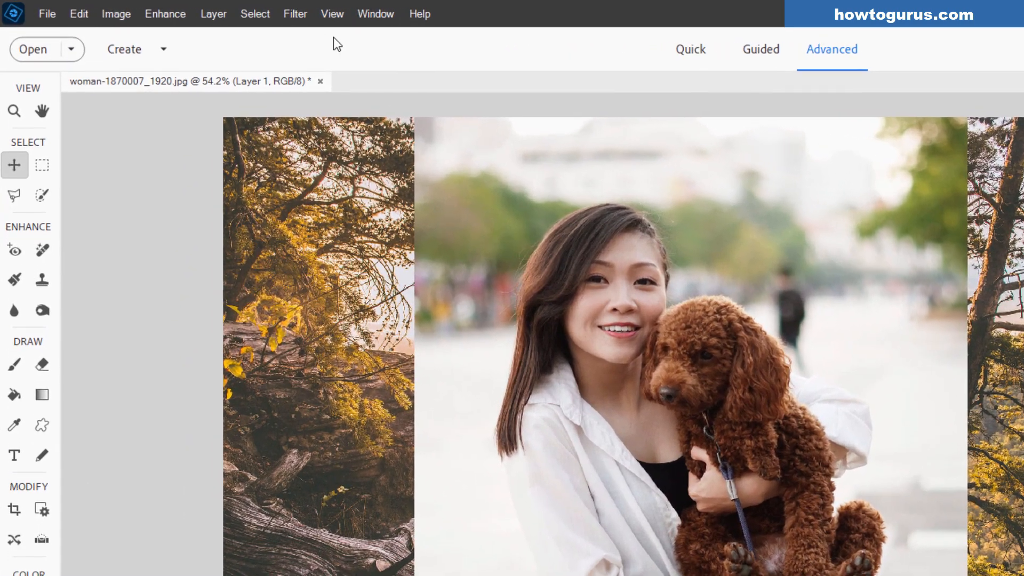
Select the subject on Layer 1 and add the missed shirt and jeans along the lower edge with the 75 px Selection Brush.
left_click(173, 11)
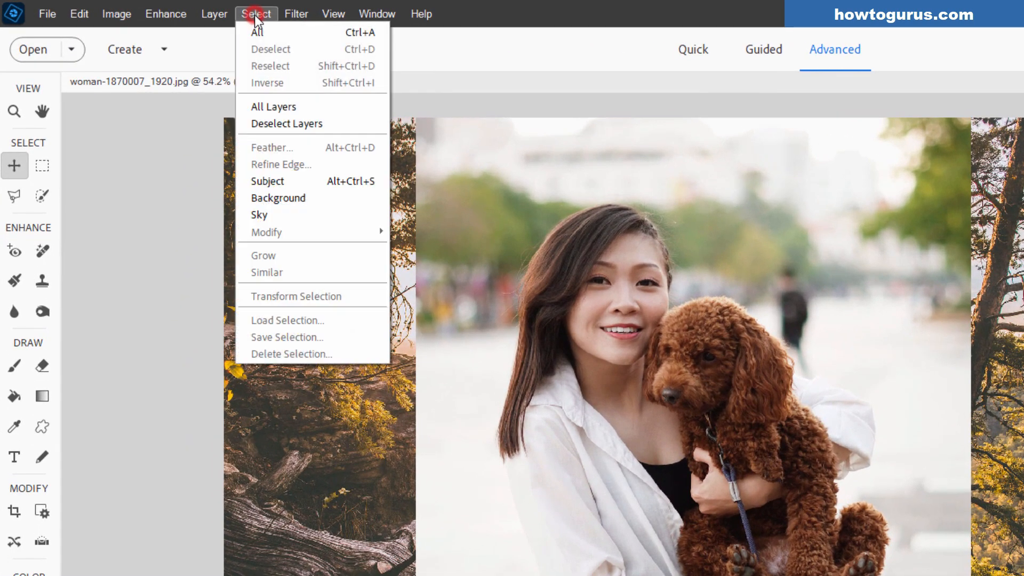
left_click(286, 182)
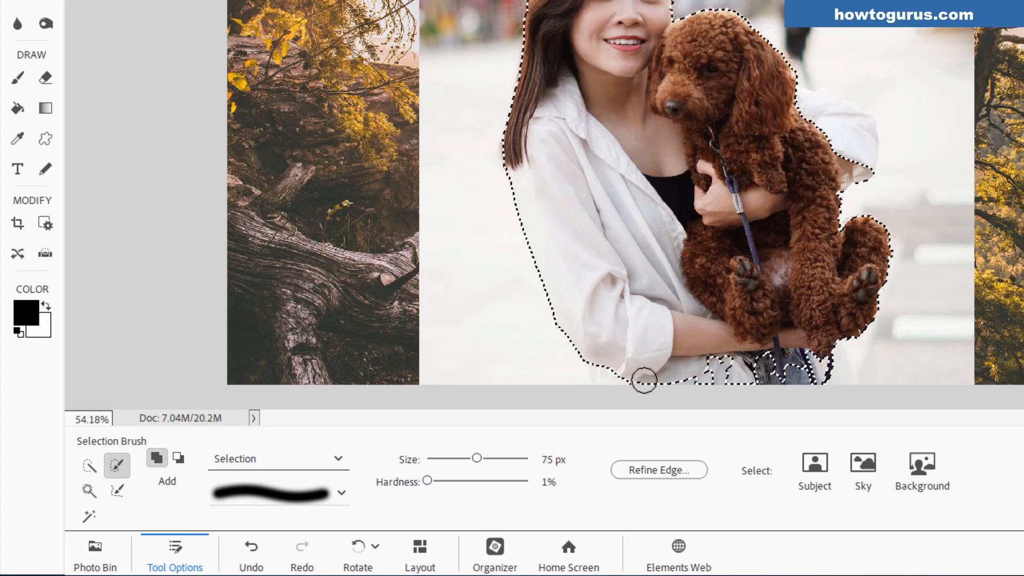
left_click(602, 370)
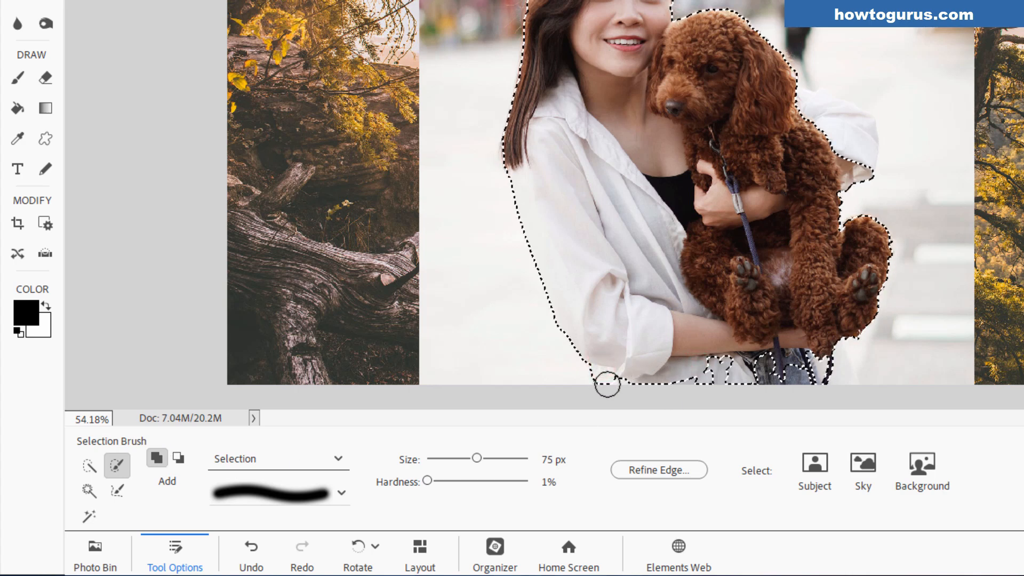
mouse_move(607, 384)
left_mouse_down()
mouse_move(693, 383)
mouse_move(741, 366)
mouse_move(700, 387)
mouse_move(810, 379)
mouse_move(786, 362)
mouse_move(752, 365)
mouse_move(802, 363)
left_mouse_up()
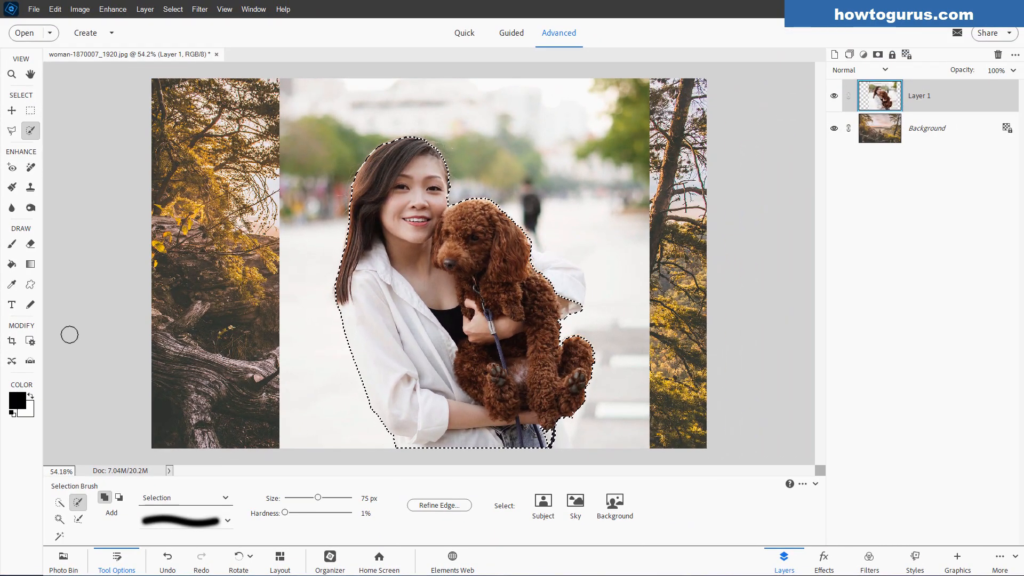
Add the missed white sleeve behind the dog to the selection with the Polygonal Lasso in Add mode.
left_click(11, 130)
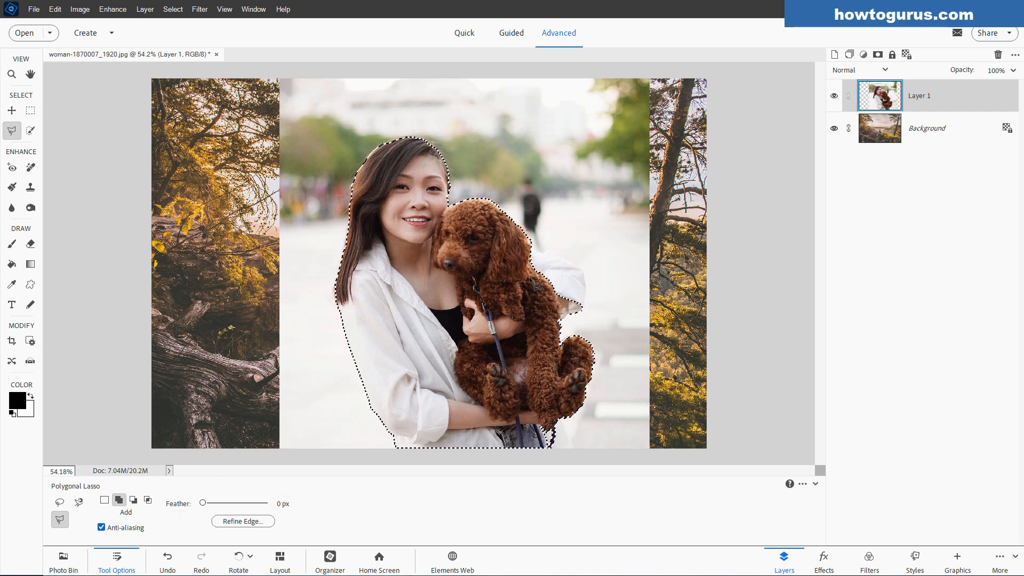
left_click(530, 251)
left_click(556, 256)
left_click(569, 259)
left_click(577, 264)
left_click(584, 309)
left_click(533, 314)
left_click(514, 279)
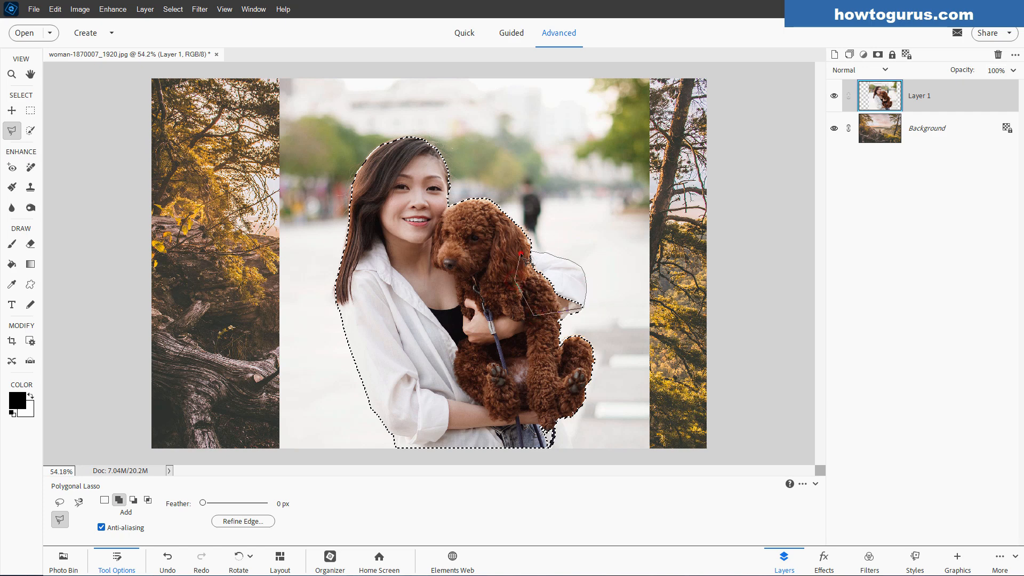
left_click(522, 256)
Refine the edge of the selection by brushing over the dog's fur along its head, back, legs and paws with the Refine Radius tool.
left_click(250, 526)
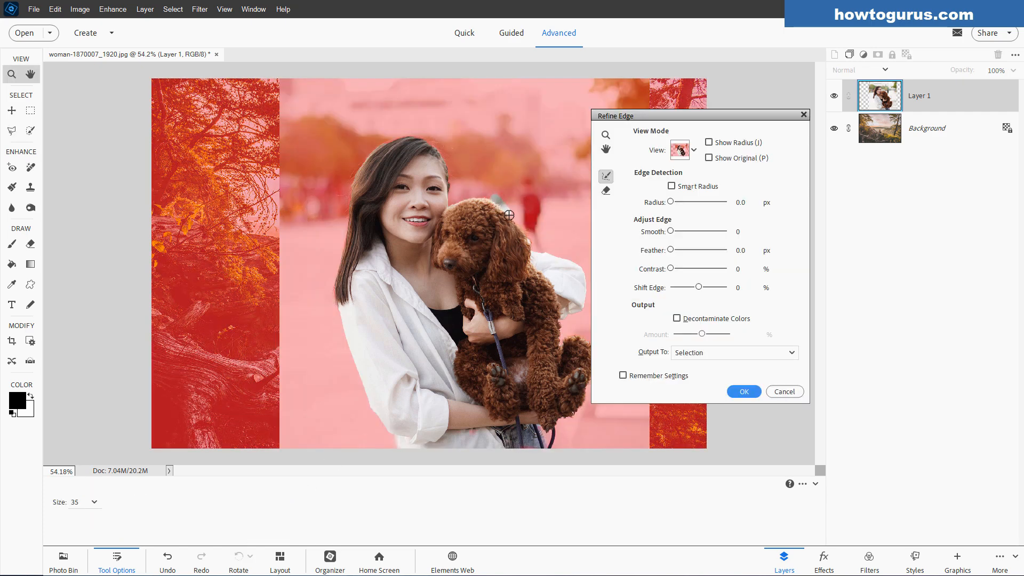
left_click_drag(509, 215, 531, 241)
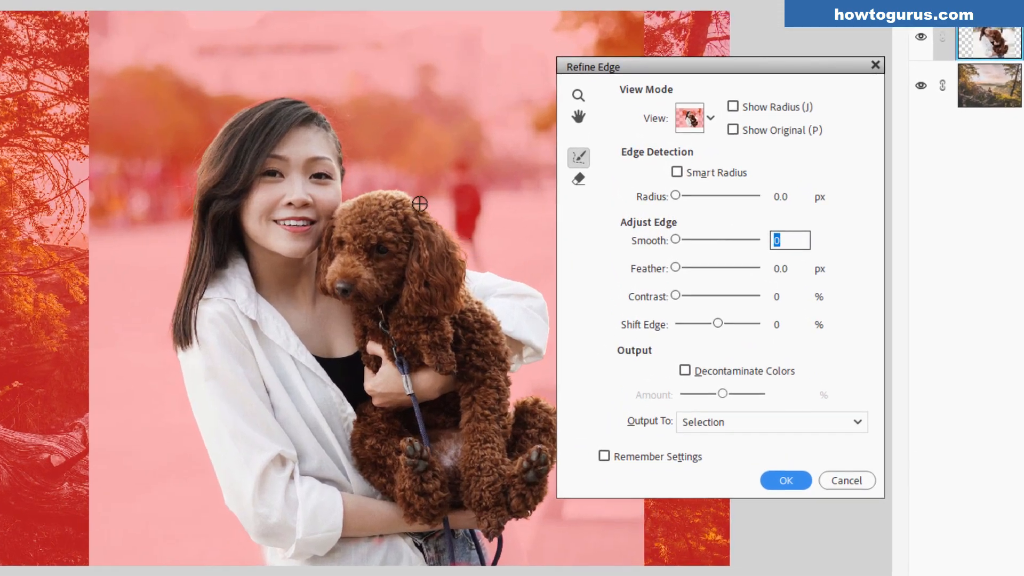
mouse_move(431, 203)
left_mouse_down()
mouse_move(383, 187)
mouse_move(379, 194)
left_mouse_up()
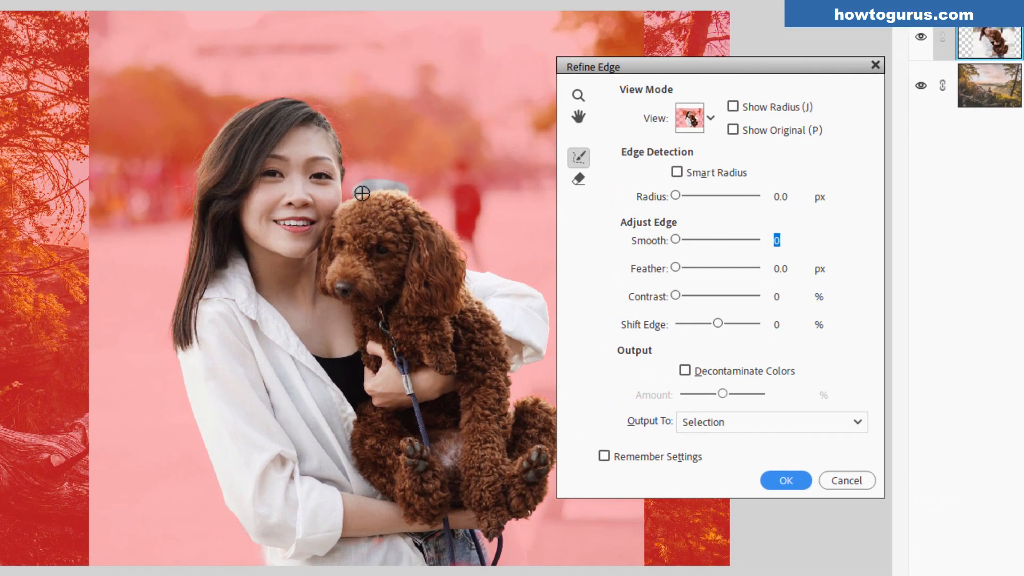
left_click_drag(510, 381, 512, 406)
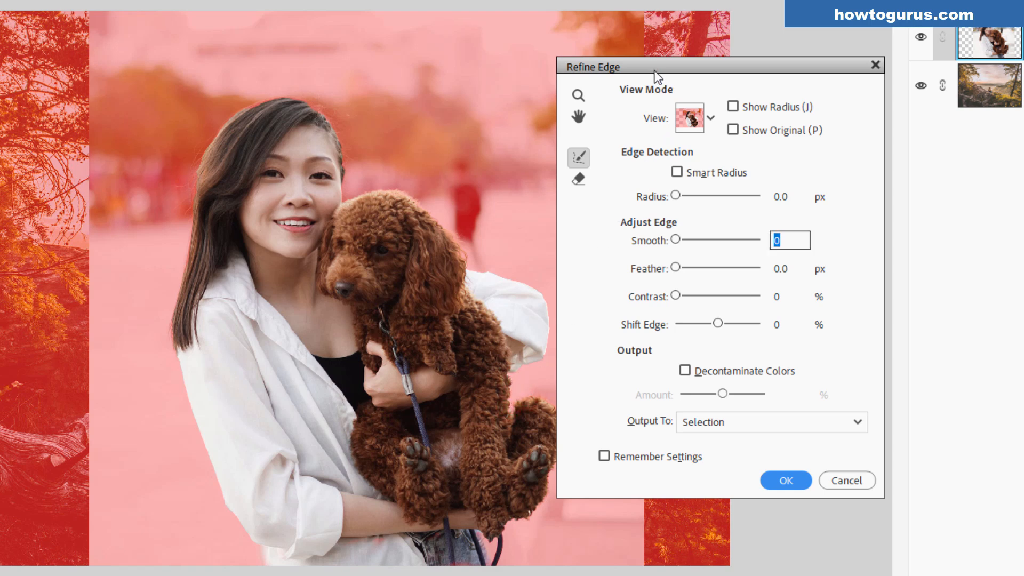
left_click_drag(656, 77, 718, 91)
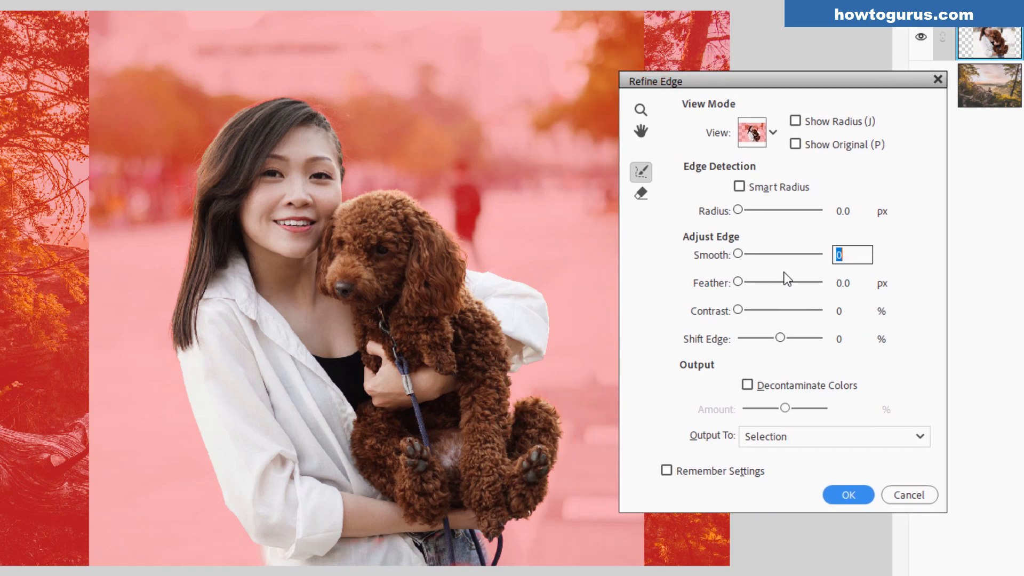
left_click_drag(563, 416, 555, 480)
left_click(535, 512)
left_click_drag(734, 82, 702, 87)
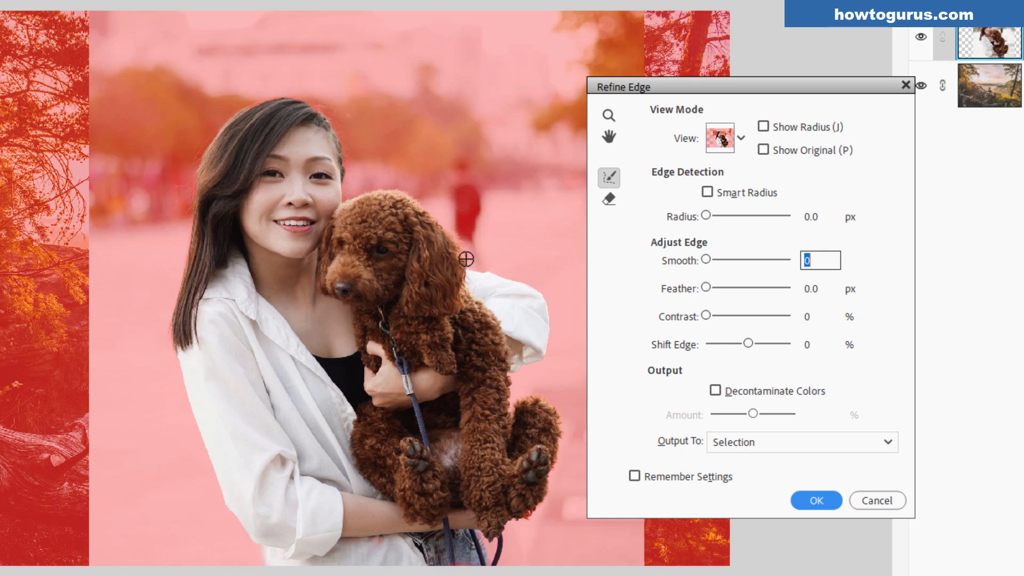
Output the refined selection as a New Layer with Layer Mask and apply the edge refinement.
left_click(752, 450)
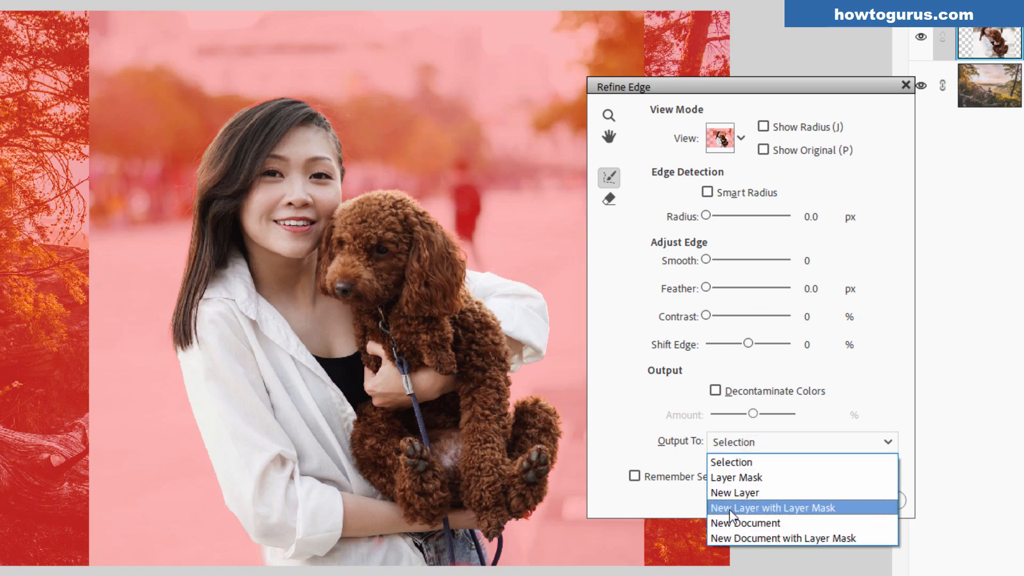
left_click(799, 509)
left_click(811, 502)
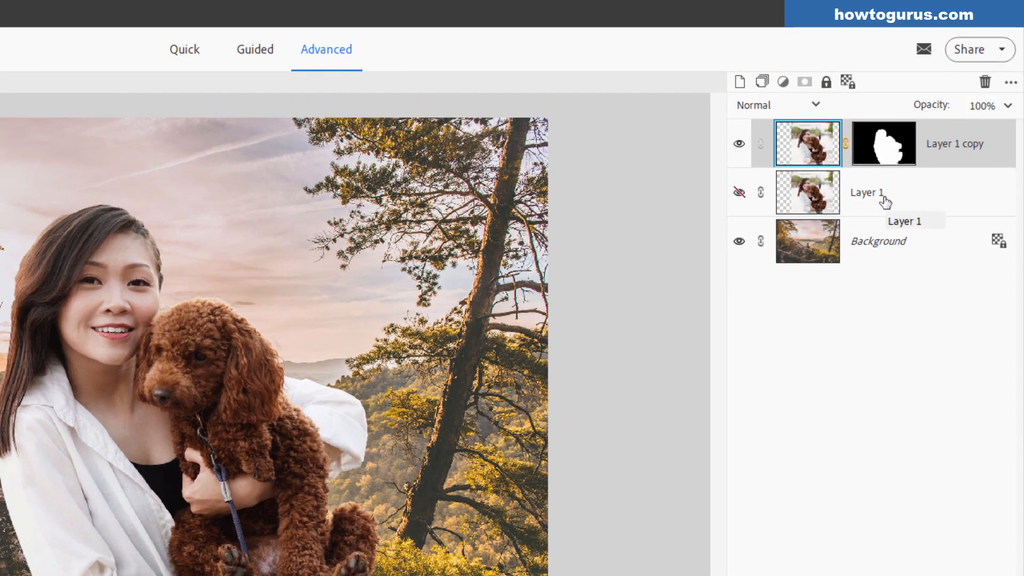
Move the cut-out woman and dog on Layer 1 copy down until the dog's paws fall below the picture's lower edge.
left_click(886, 198)
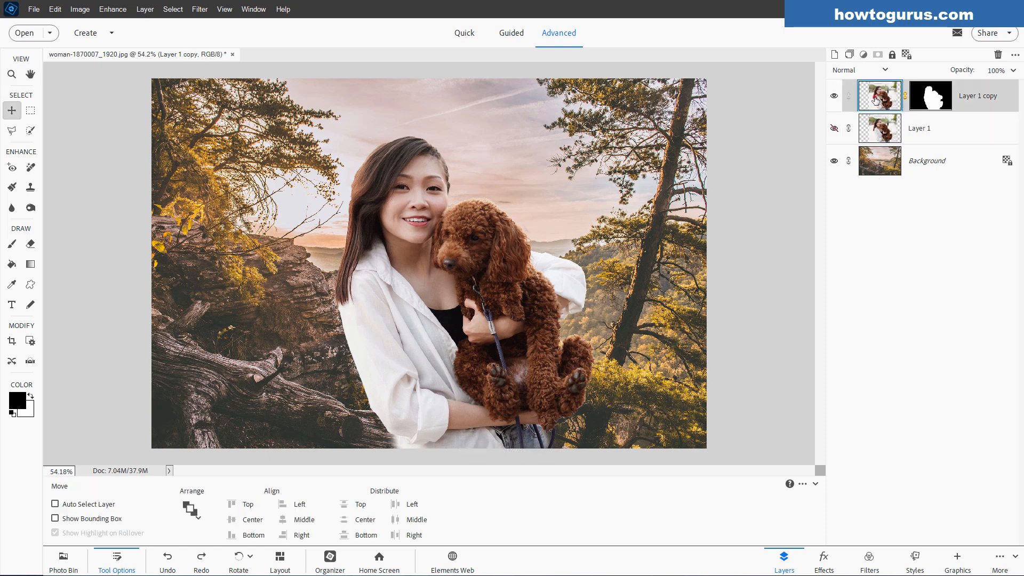
left_click(875, 98)
left_click_drag(534, 295, 519, 226)
left_click_drag(551, 318, 536, 367)
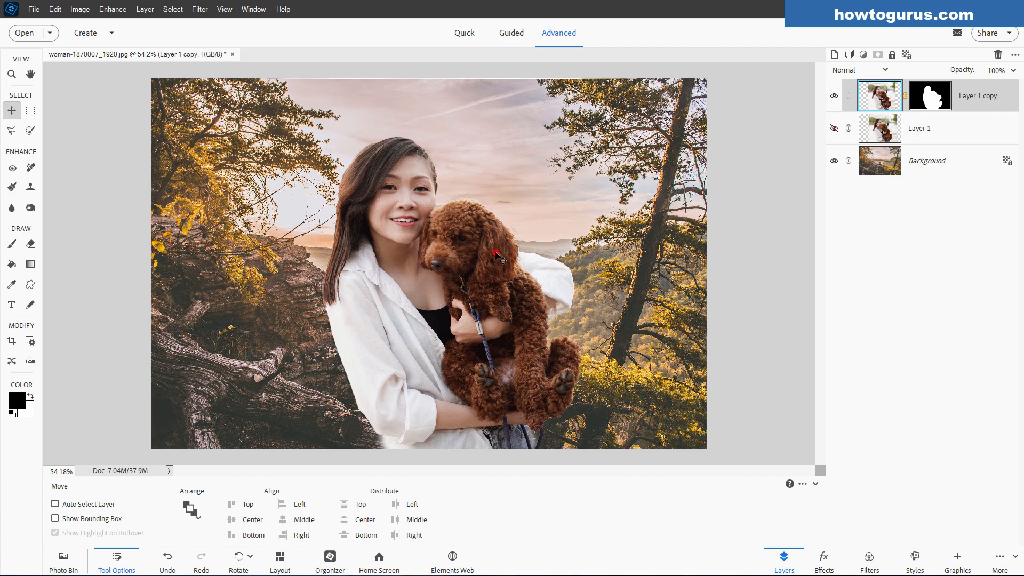
left_click_drag(496, 256, 502, 337)
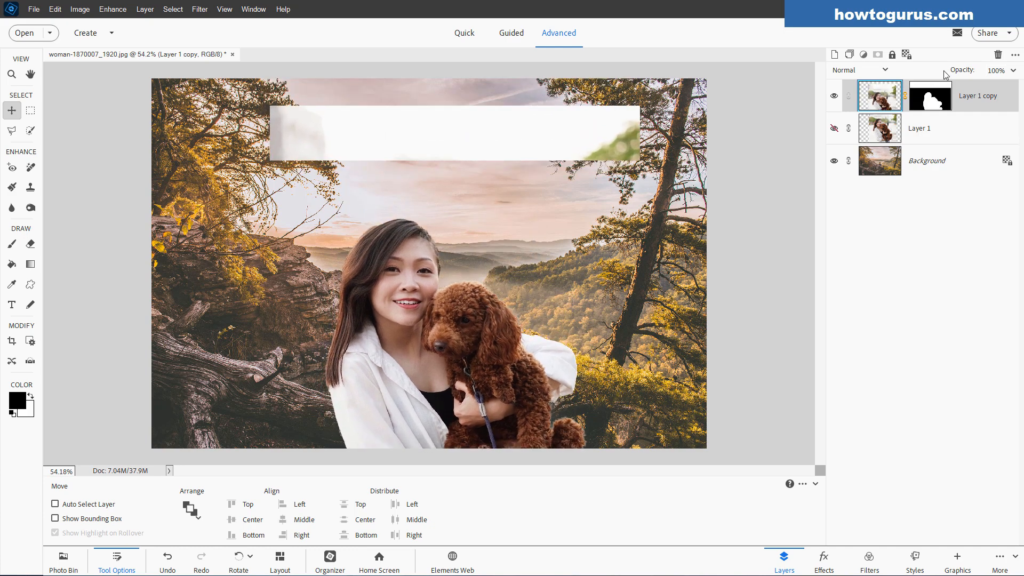
Hide the stray strip of street photo above the woman by painting Layer 1 copy's mask black with the 40 px Brush.
left_click(935, 104)
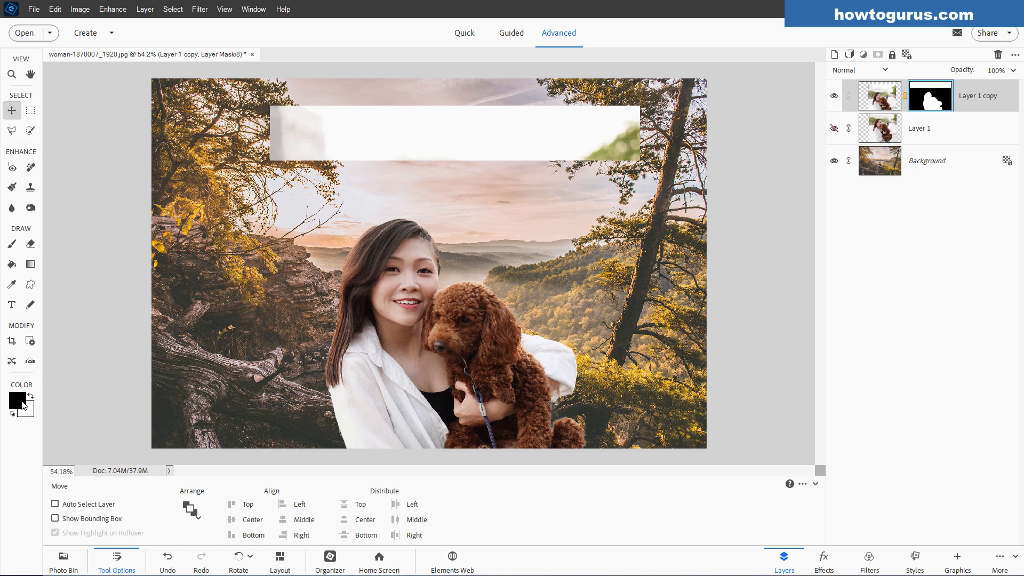
left_click(12, 244)
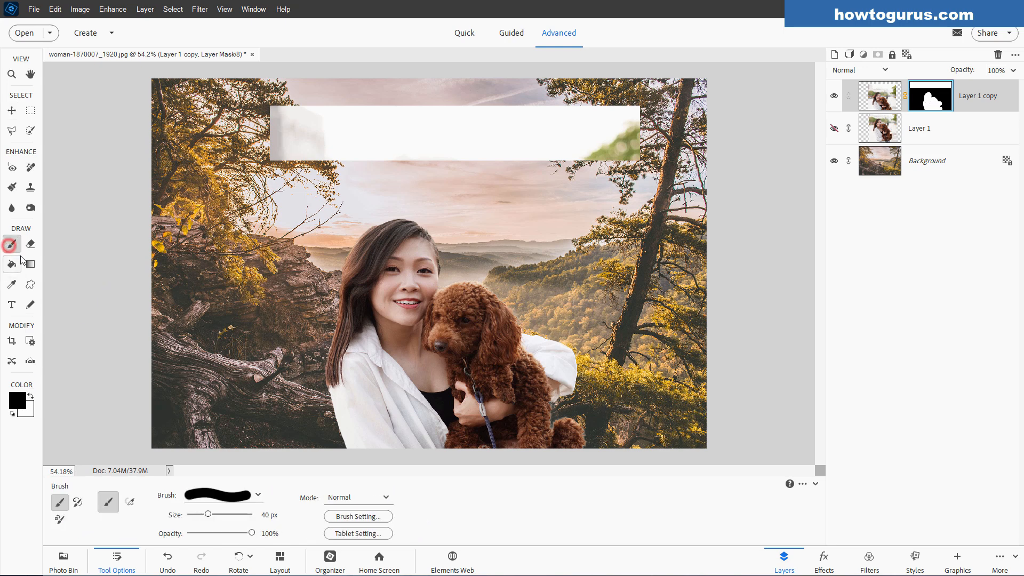
mouse_move(376, 155)
left_mouse_down()
mouse_move(285, 162)
mouse_move(308, 123)
mouse_move(344, 104)
mouse_move(402, 106)
mouse_move(317, 106)
mouse_move(302, 131)
mouse_move(537, 154)
mouse_move(391, 129)
mouse_move(406, 118)
mouse_move(399, 111)
mouse_move(591, 108)
mouse_move(563, 107)
mouse_move(571, 118)
mouse_move(554, 129)
mouse_move(598, 159)
mouse_move(629, 157)
mouse_move(551, 140)
mouse_move(544, 127)
mouse_move(625, 115)
mouse_move(574, 108)
mouse_move(635, 112)
left_mouse_up()
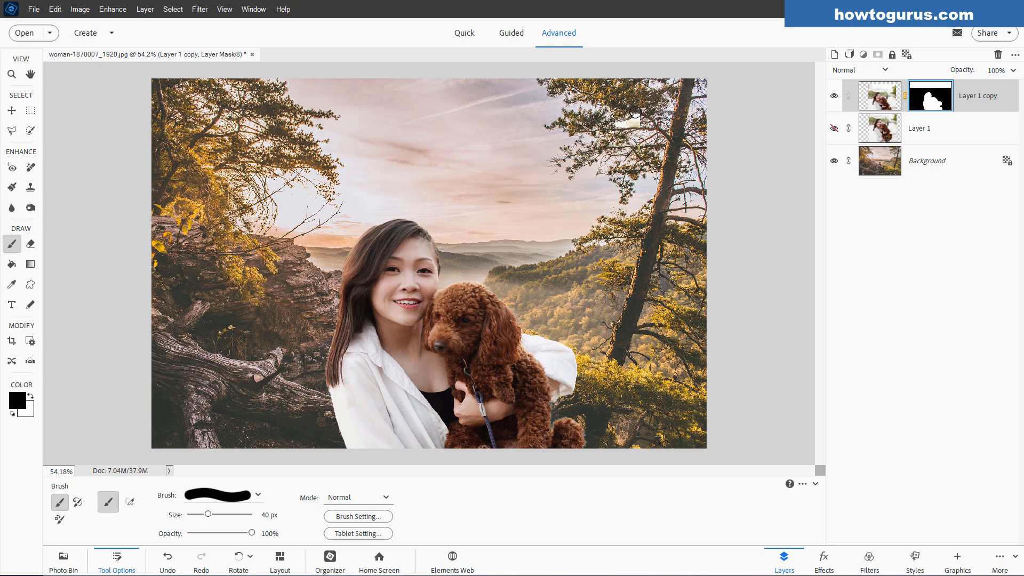
Move the woman and dog back up until the cut-out's lower edge meets the bottom of the landscape.
left_click(12, 110)
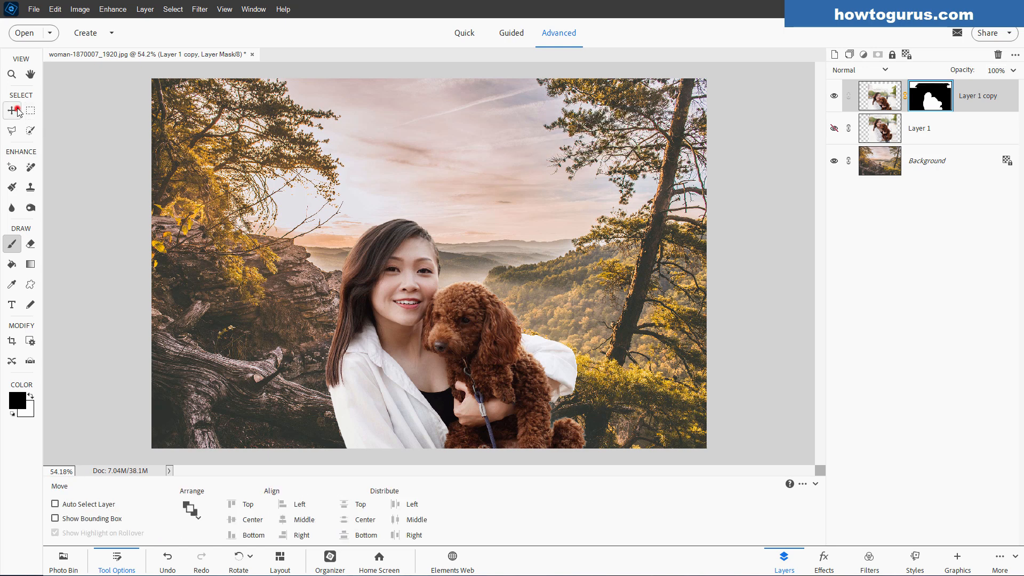
left_click_drag(482, 336, 474, 238)
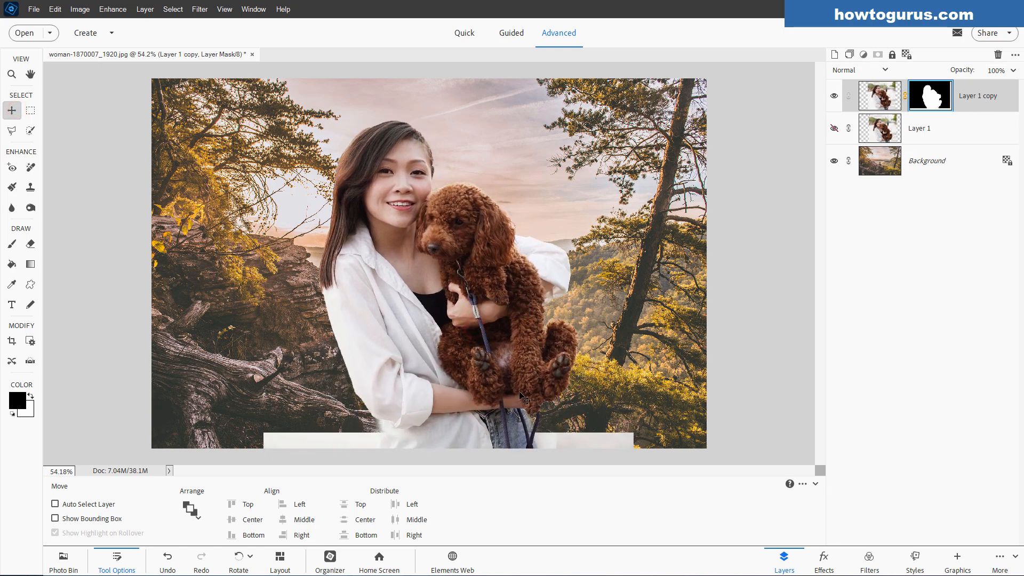
mouse_move(512, 383)
left_mouse_down()
mouse_move(510, 424)
mouse_move(512, 402)
left_mouse_up()
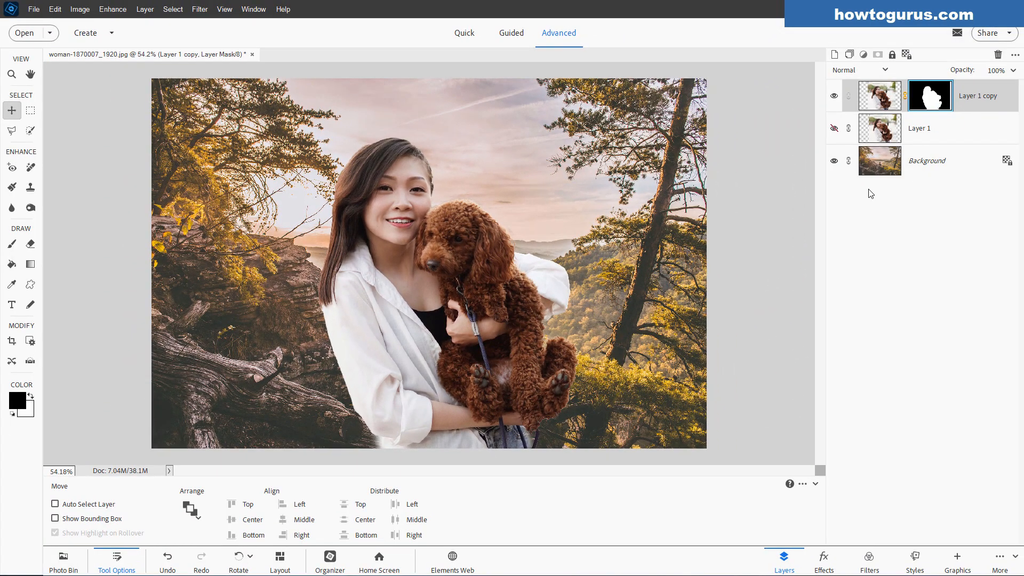
Add a Levels adjustment layer directly above the Background landscape, keeping the default name, and move its settings clear of the subject.
left_click(948, 172)
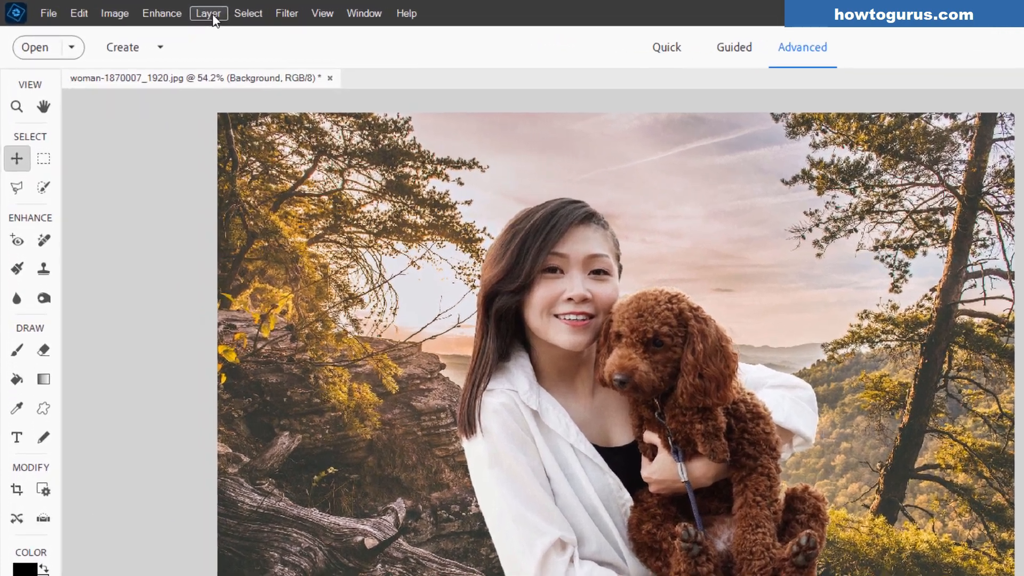
left_click(145, 9)
mouse_move(257, 149)
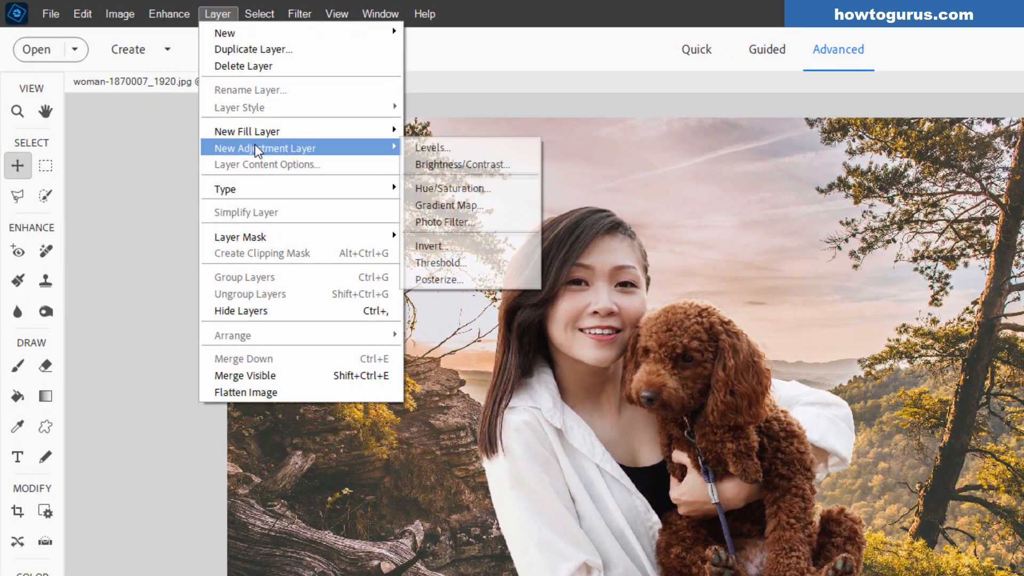
left_click(431, 149)
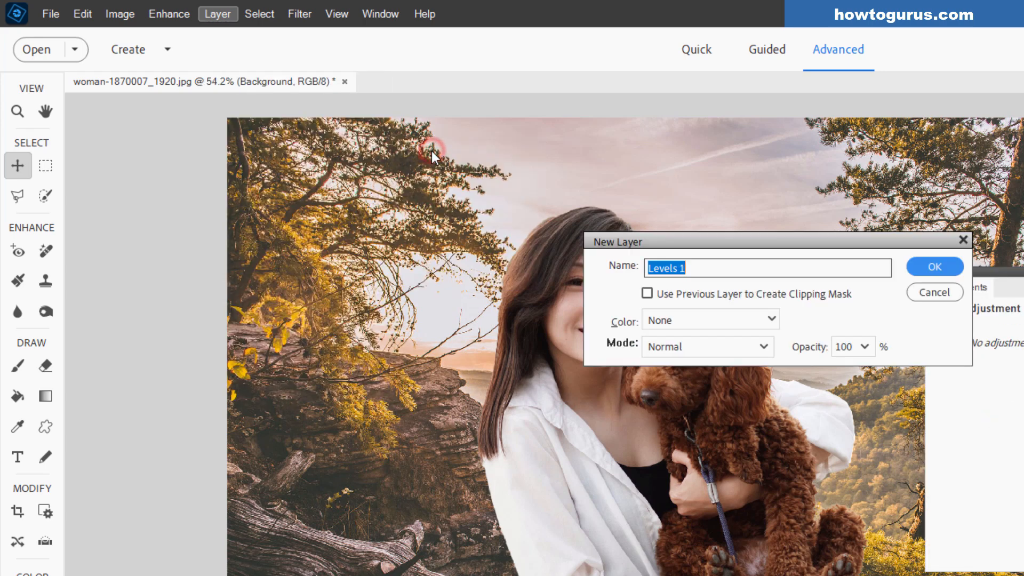
left_click(947, 267)
left_click_drag(1017, 281, 970, 219)
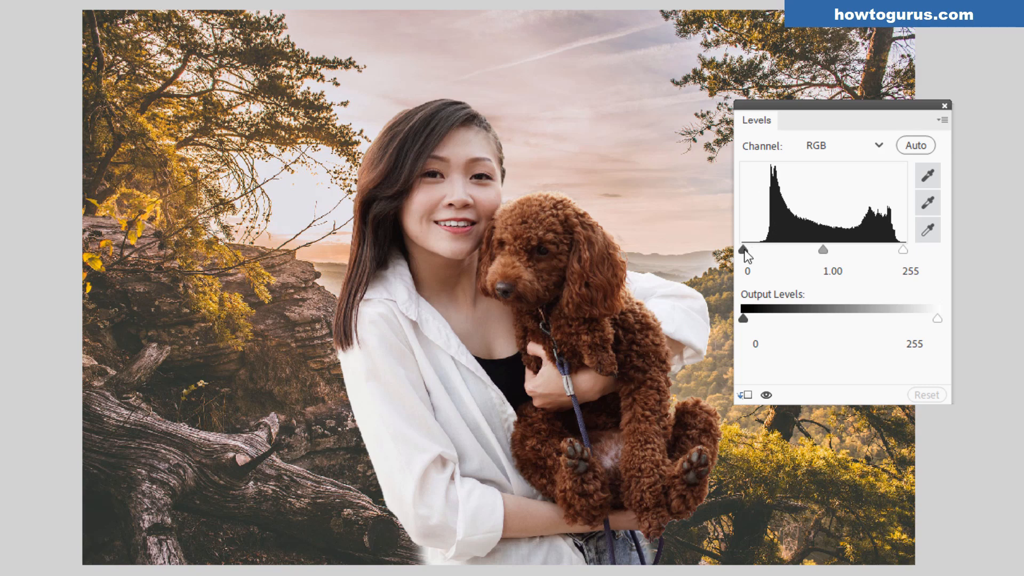
Set the landscape's input levels to 47 for shadows, 1.06 for midtones and 249 for highlights, and close the Levels settings.
left_click_drag(744, 250, 767, 248)
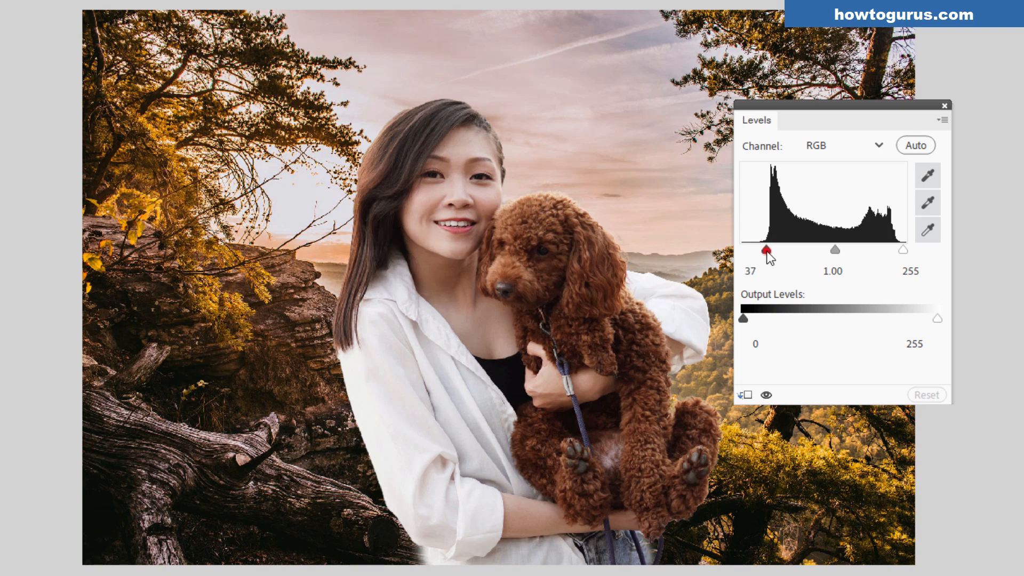
left_click_drag(766, 250, 773, 250)
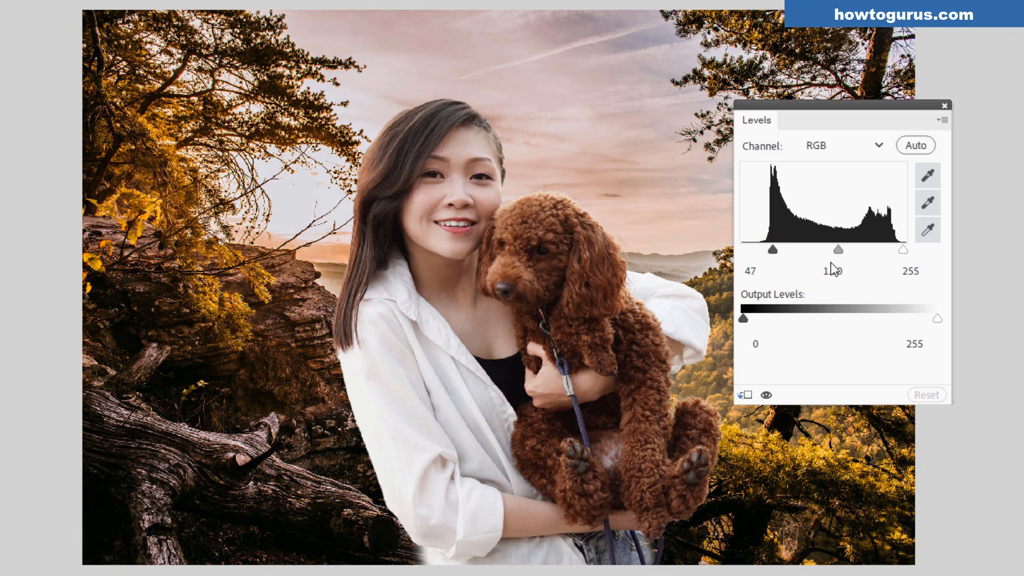
left_click_drag(837, 252, 831, 252)
left_click_drag(836, 252, 835, 252)
left_click_drag(904, 251, 899, 251)
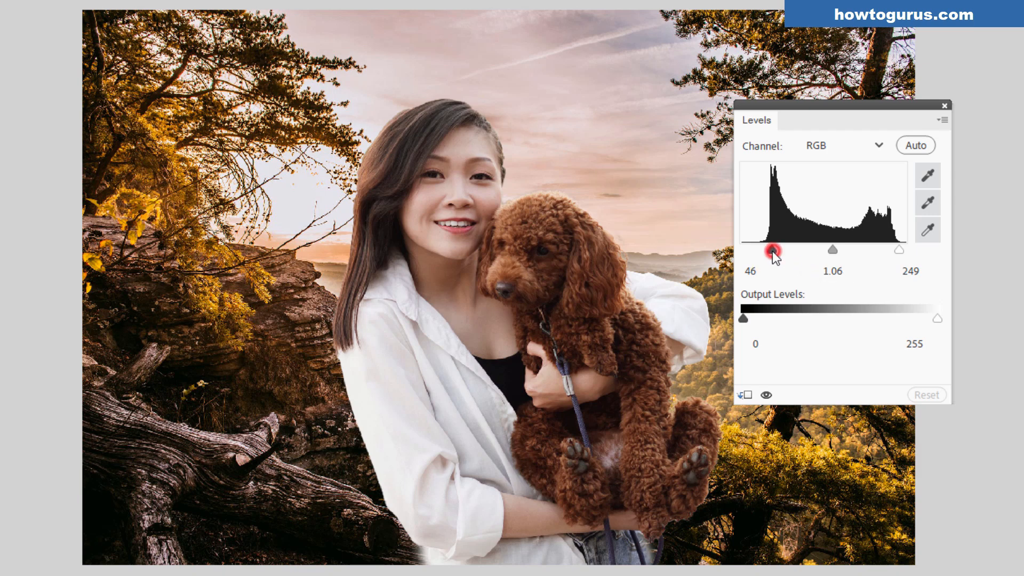
left_click_drag(773, 252, 774, 253)
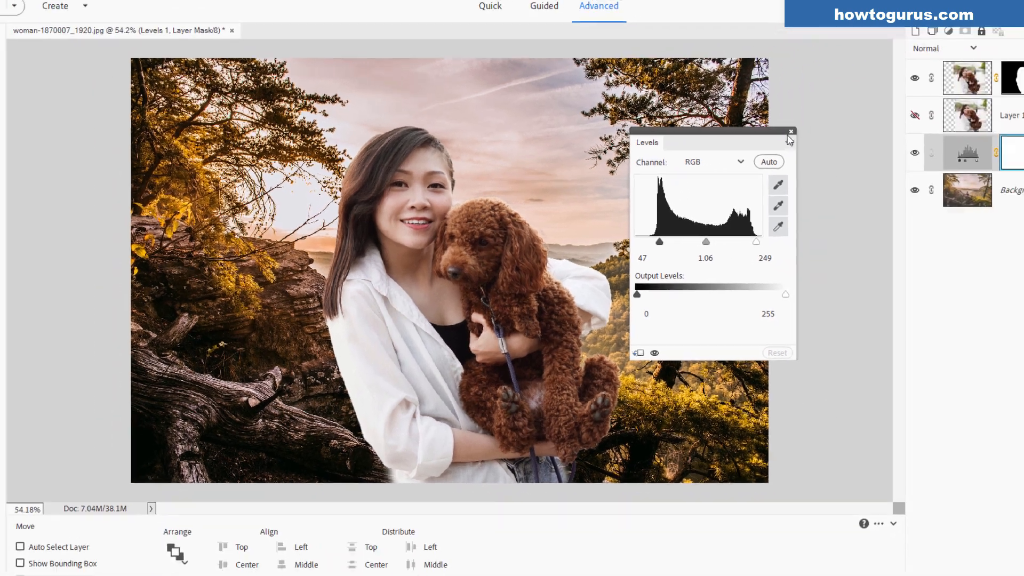
left_click(936, 107)
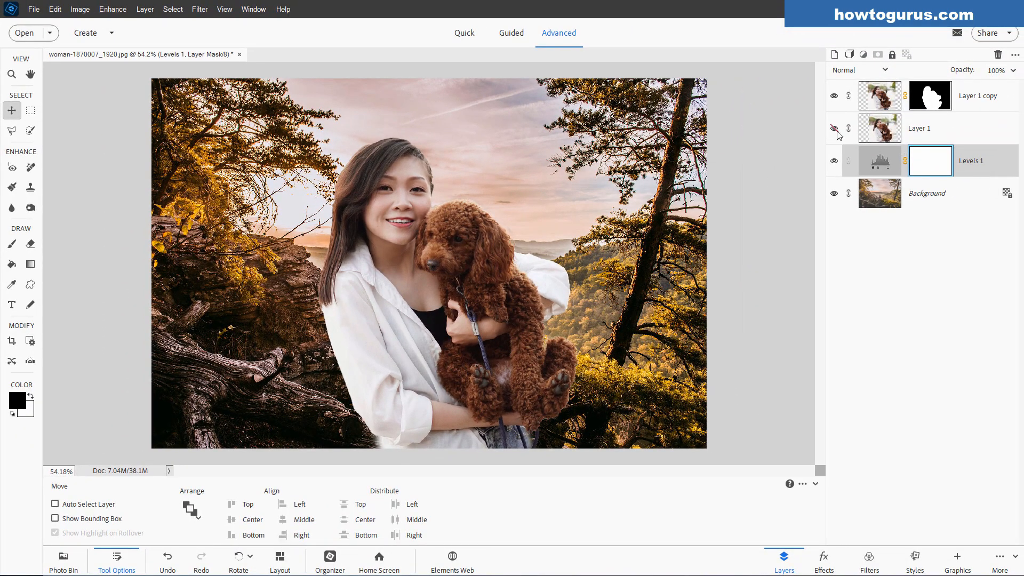
Add a Photo Filter adjustment layer clipped to Layer 1 copy, using Warming Filter (85) at 25% density with luminosity preserved.
left_click(973, 102)
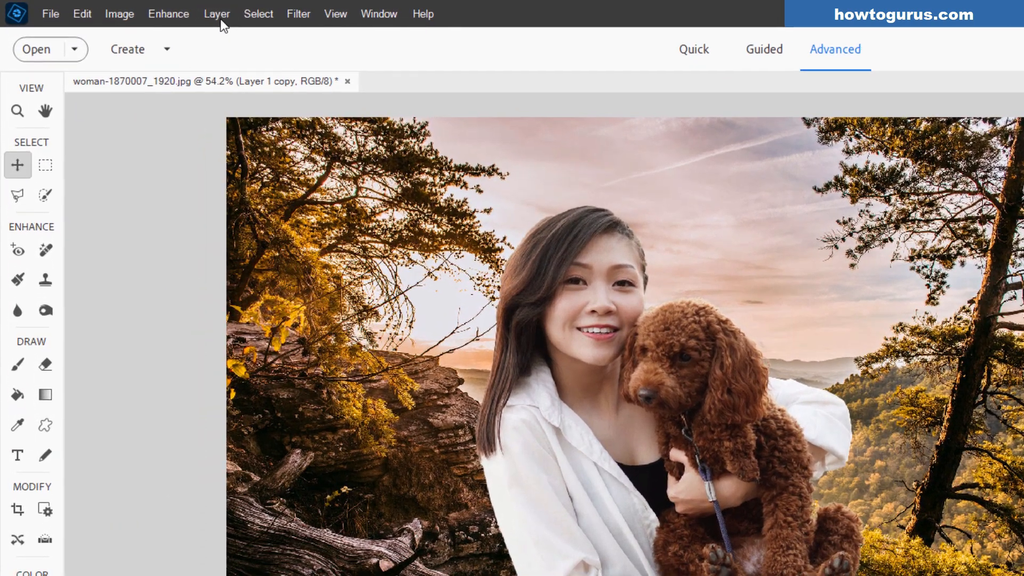
left_click(145, 9)
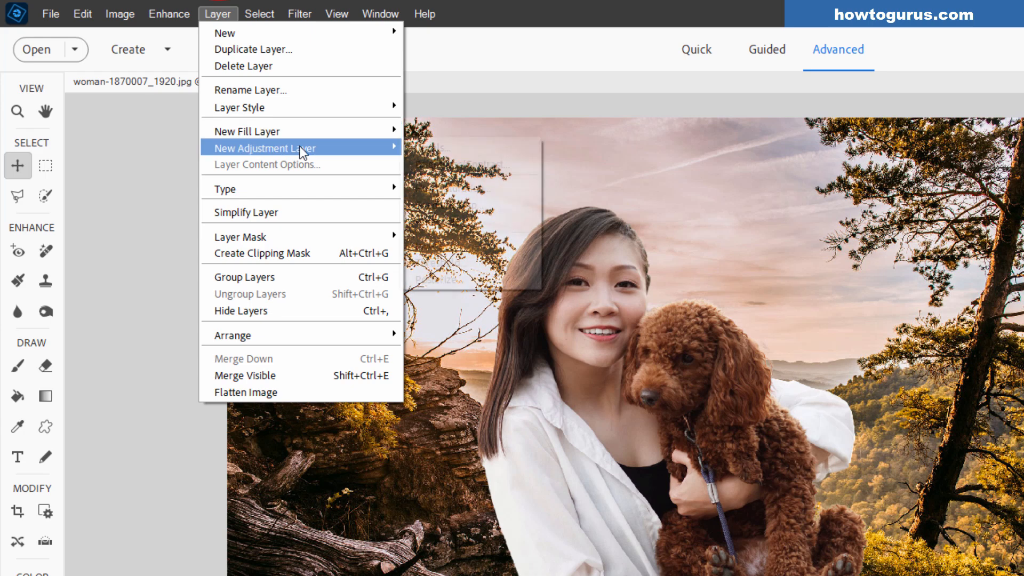
mouse_move(302, 152)
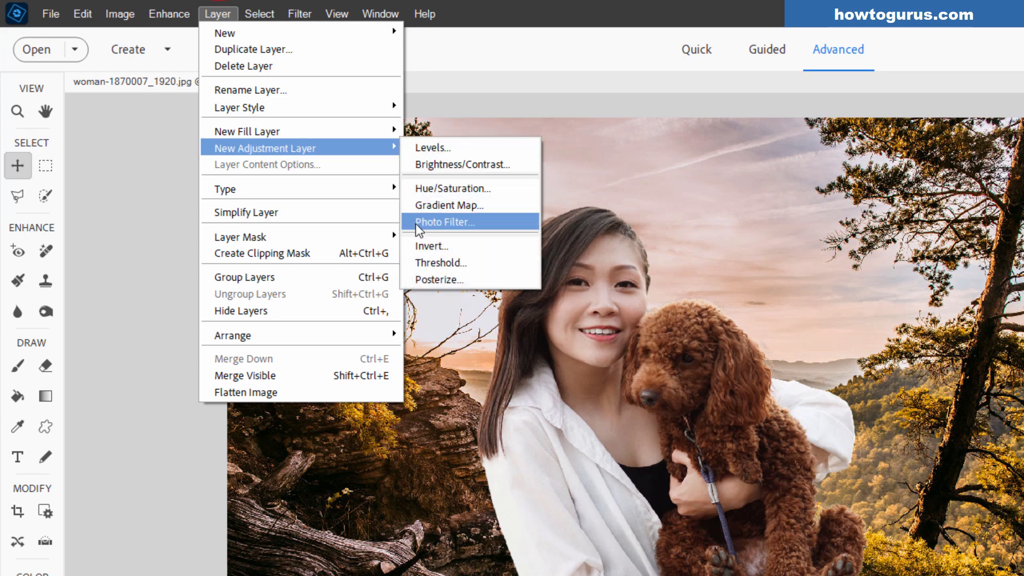
left_click(445, 222)
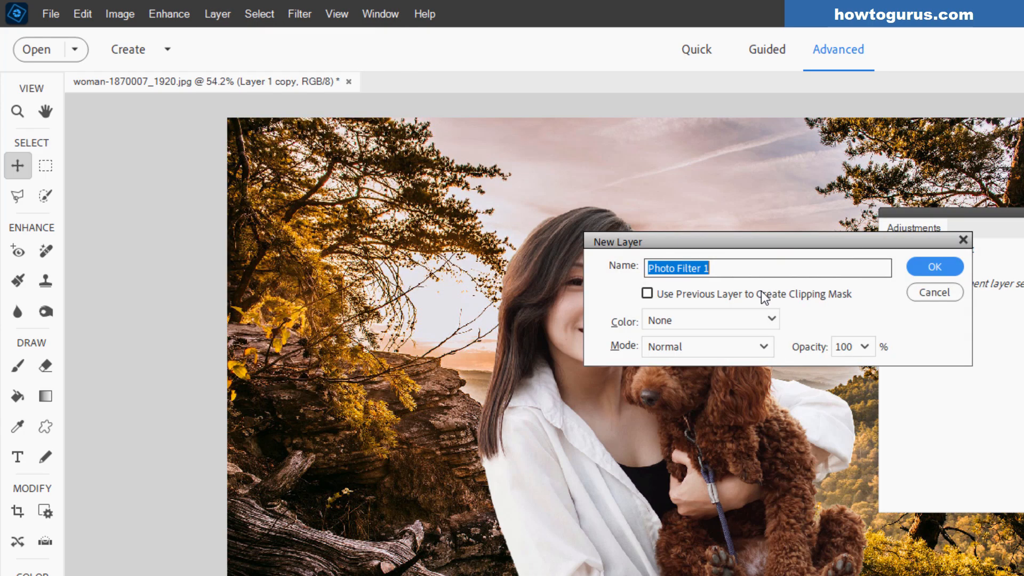
left_click(646, 293)
left_click(913, 271)
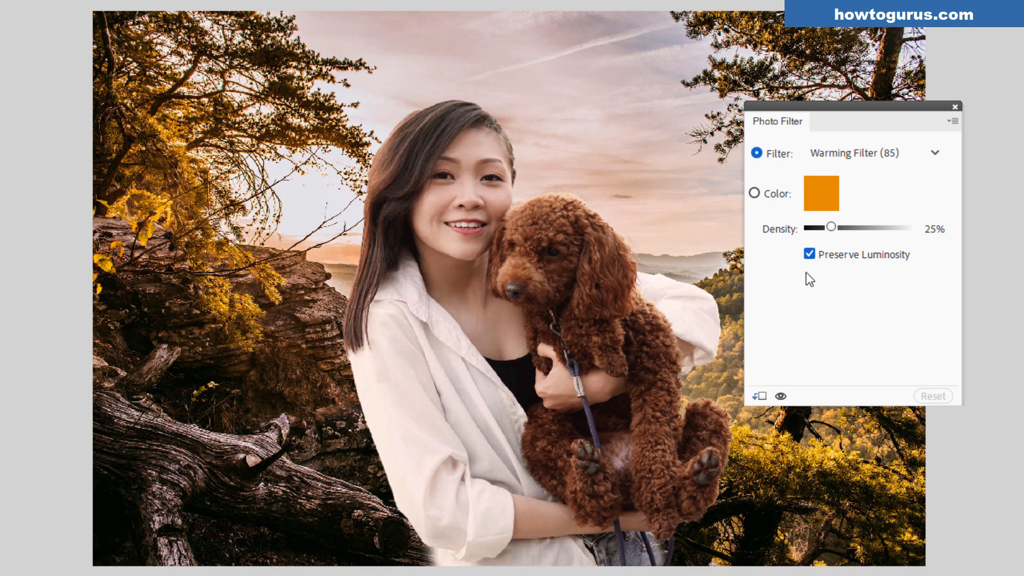
mouse_move(828, 232)
left_mouse_down()
mouse_move(903, 229)
mouse_move(795, 238)
mouse_move(826, 227)
left_mouse_up()
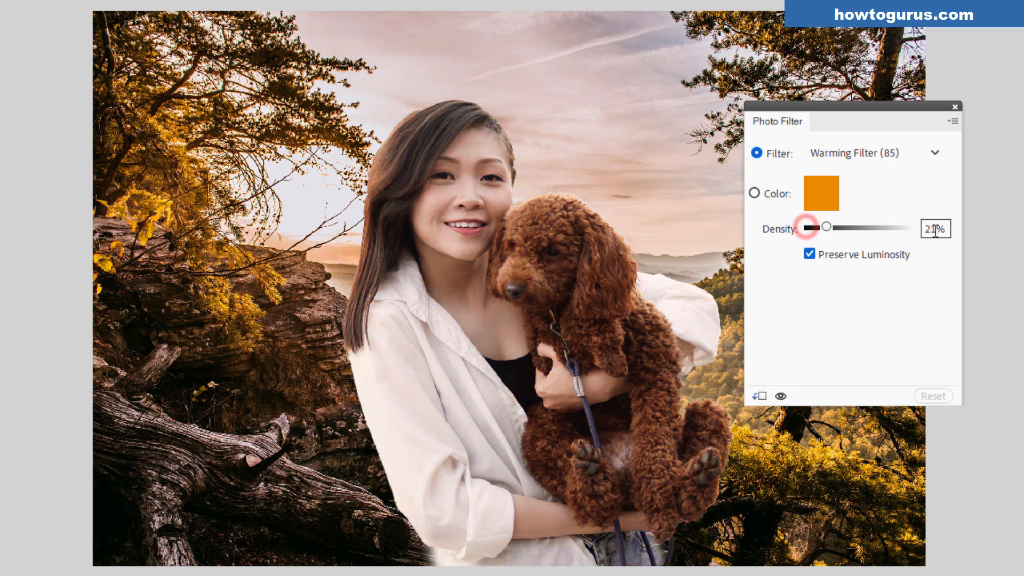
left_click(943, 230)
type("25")
left_click(954, 108)
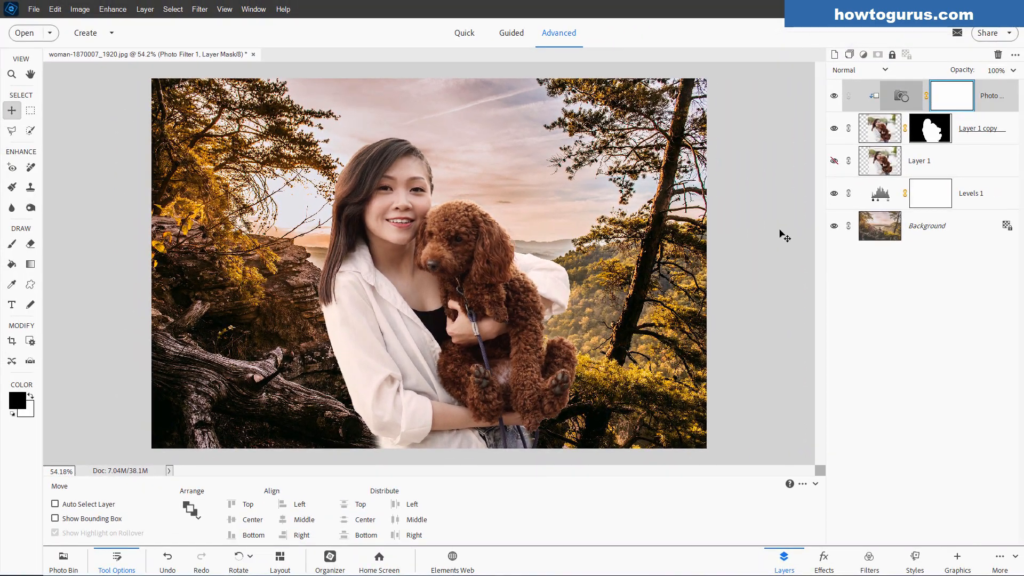
Inspect the original and cut-out subject by toggling the visibility of Layer 1 and the Background, restoring both to their previous visibility.
left_click(834, 161)
left_click(834, 226)
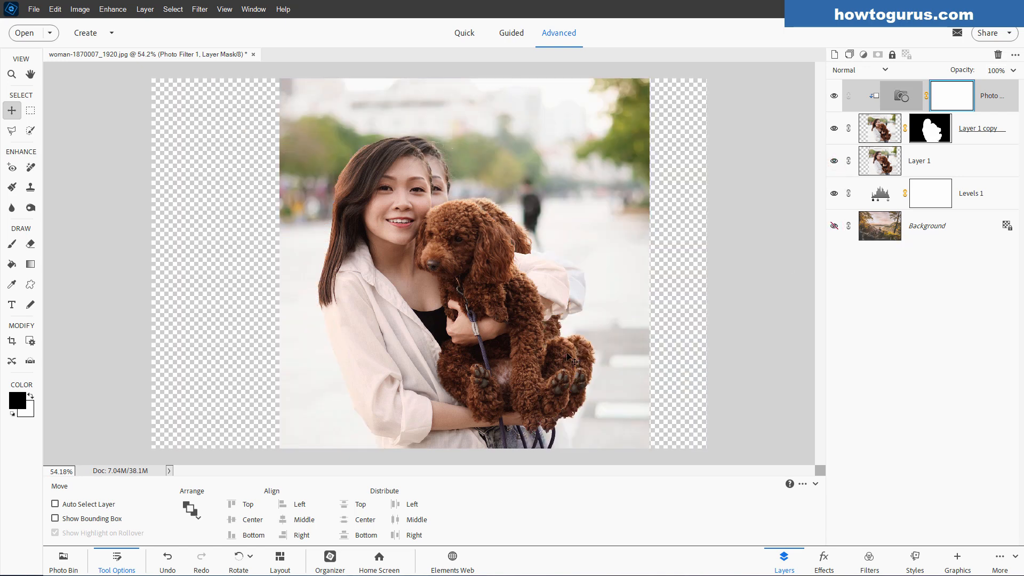
left_click(834, 161)
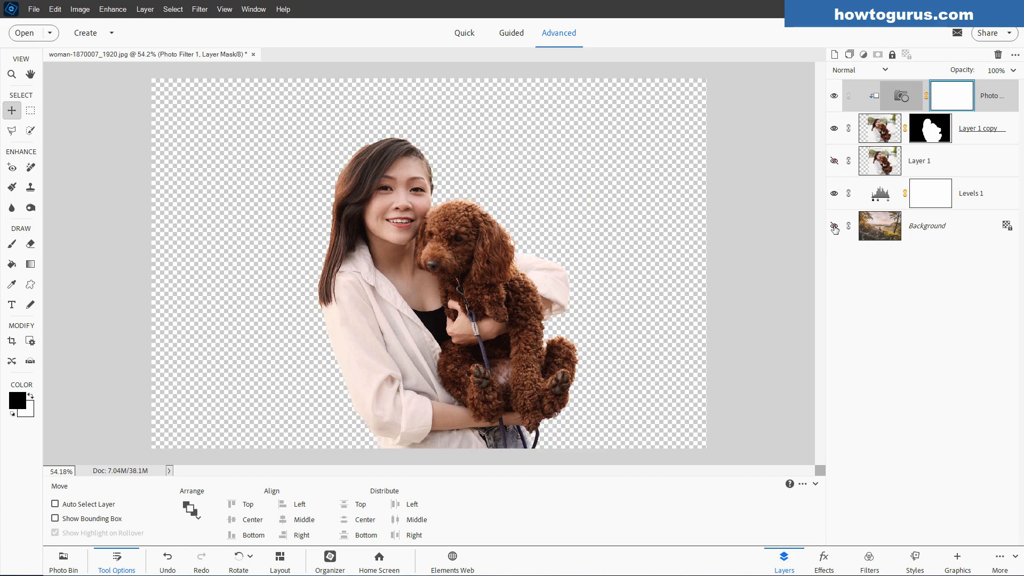
left_click(835, 226)
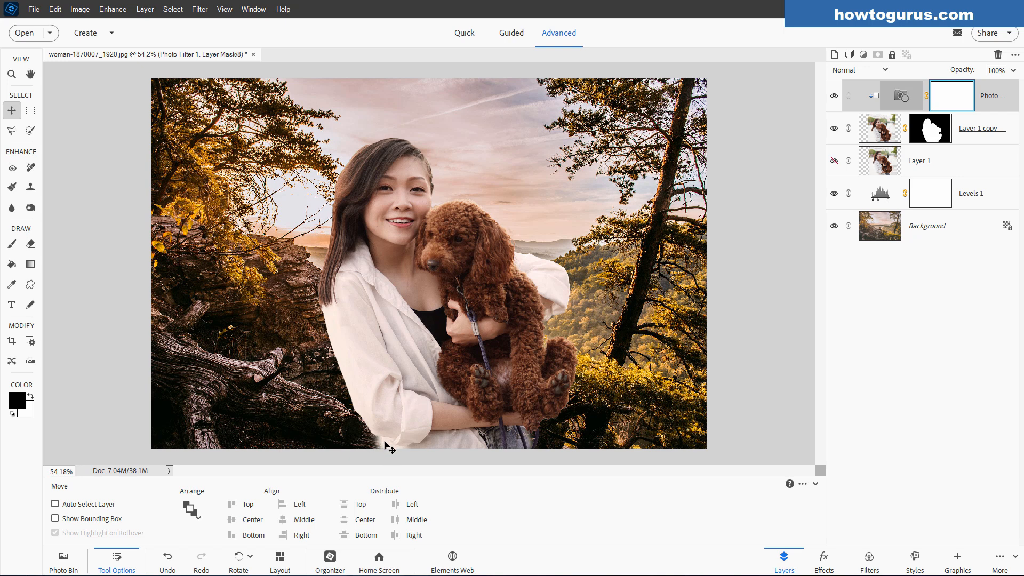
Paint out the pale fringe at the shirt's lower edge on Layer 1 copy's mask with the black 40 px Brush.
left_click(936, 134)
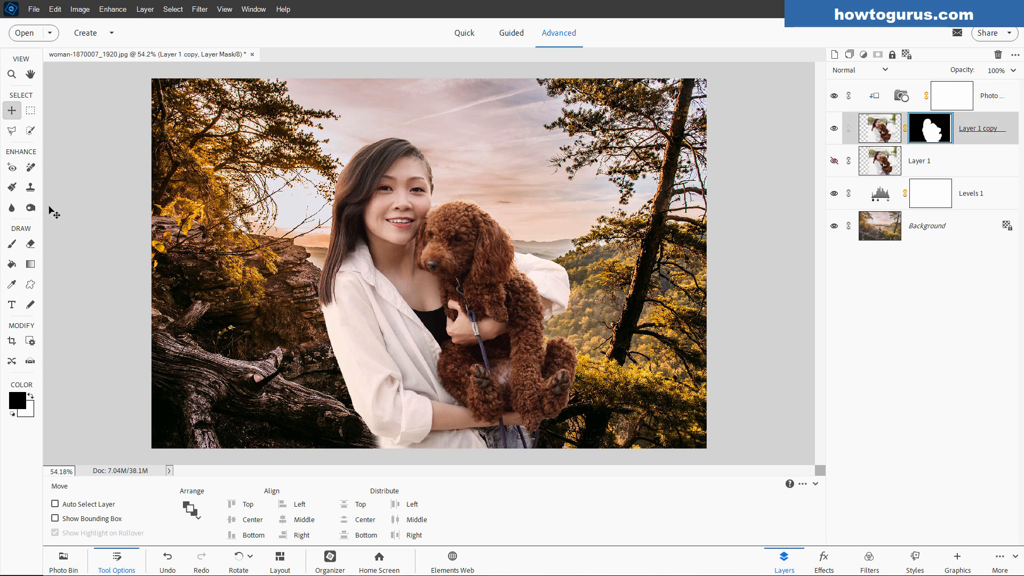
left_click(12, 243)
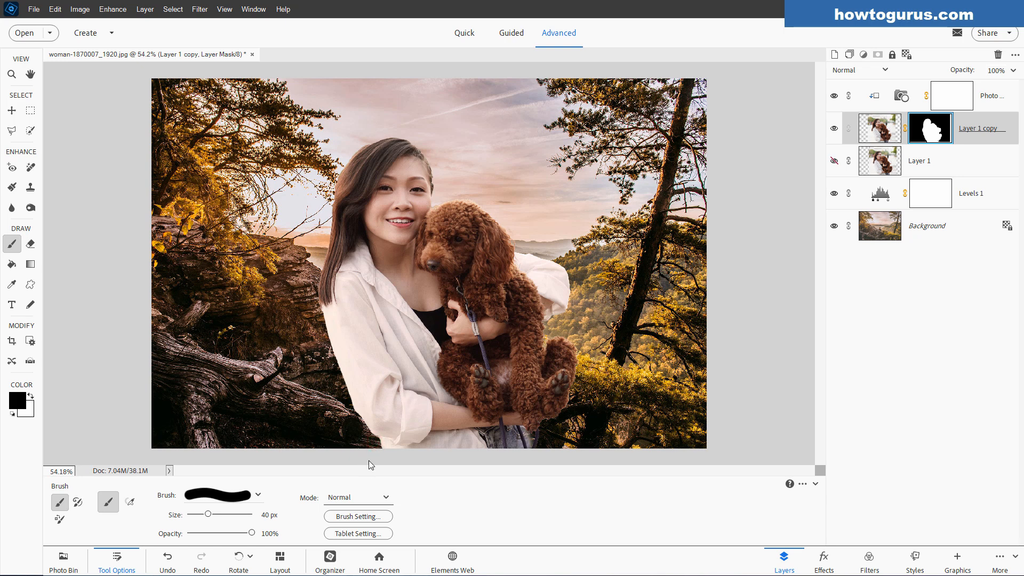
key("v")
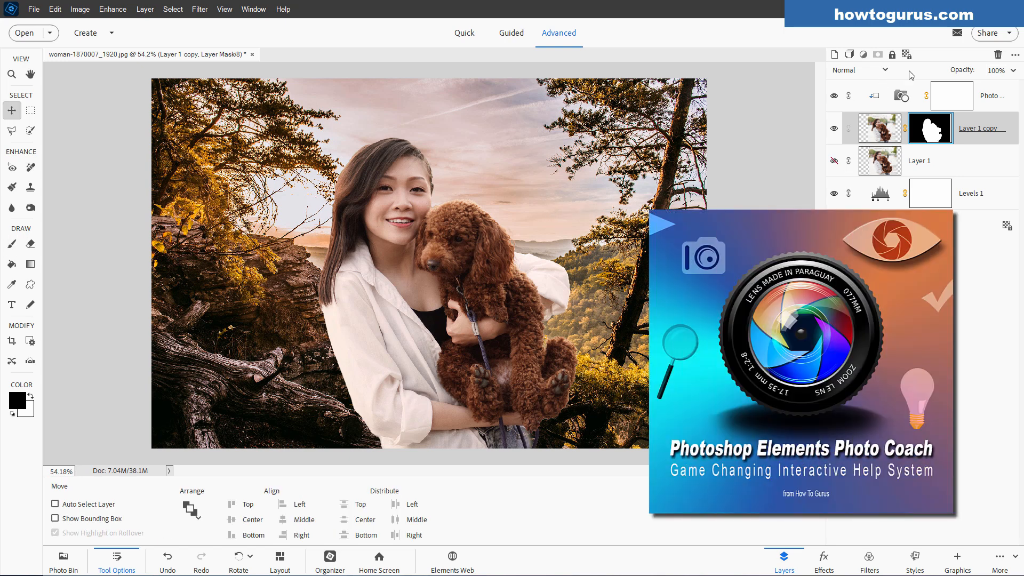